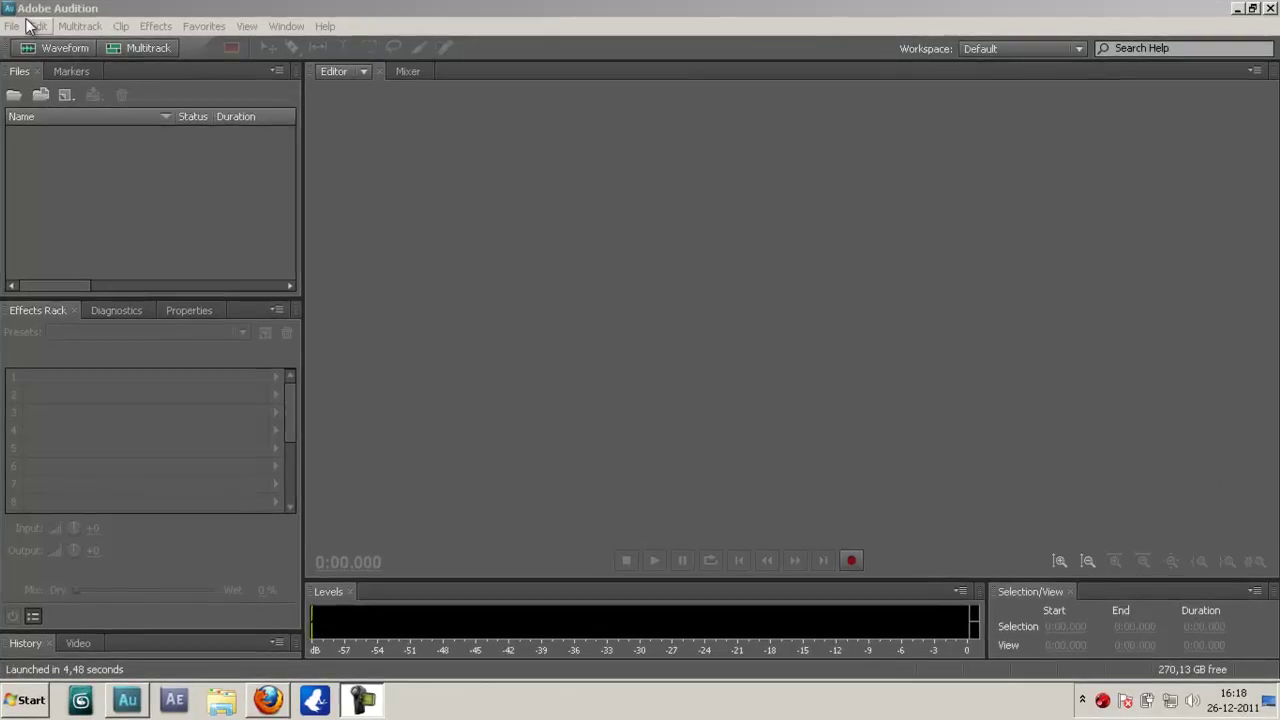
Create a new audio file named tutorial with a 44100 Hz sample rate, Stereo channels and 32 (float) bit depth
{"action": "left_click", "coordinate": [63, 48]}
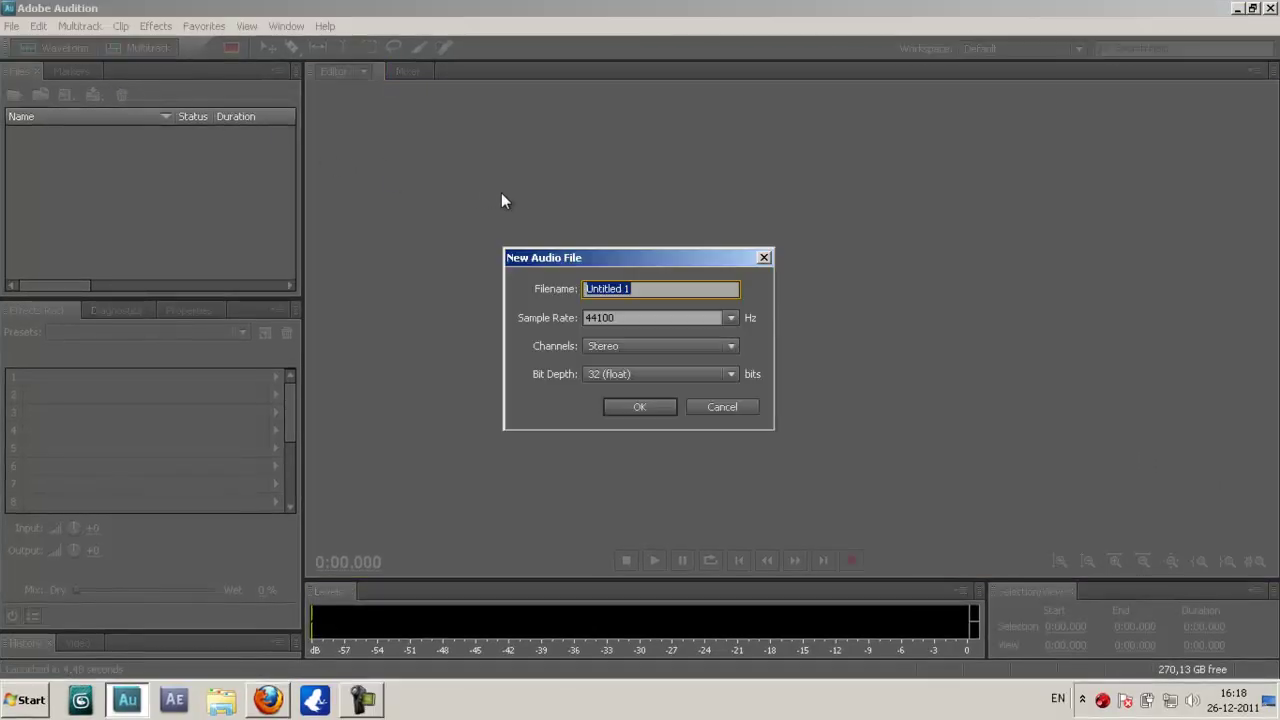
{"action": "type", "text": "tutorial"}
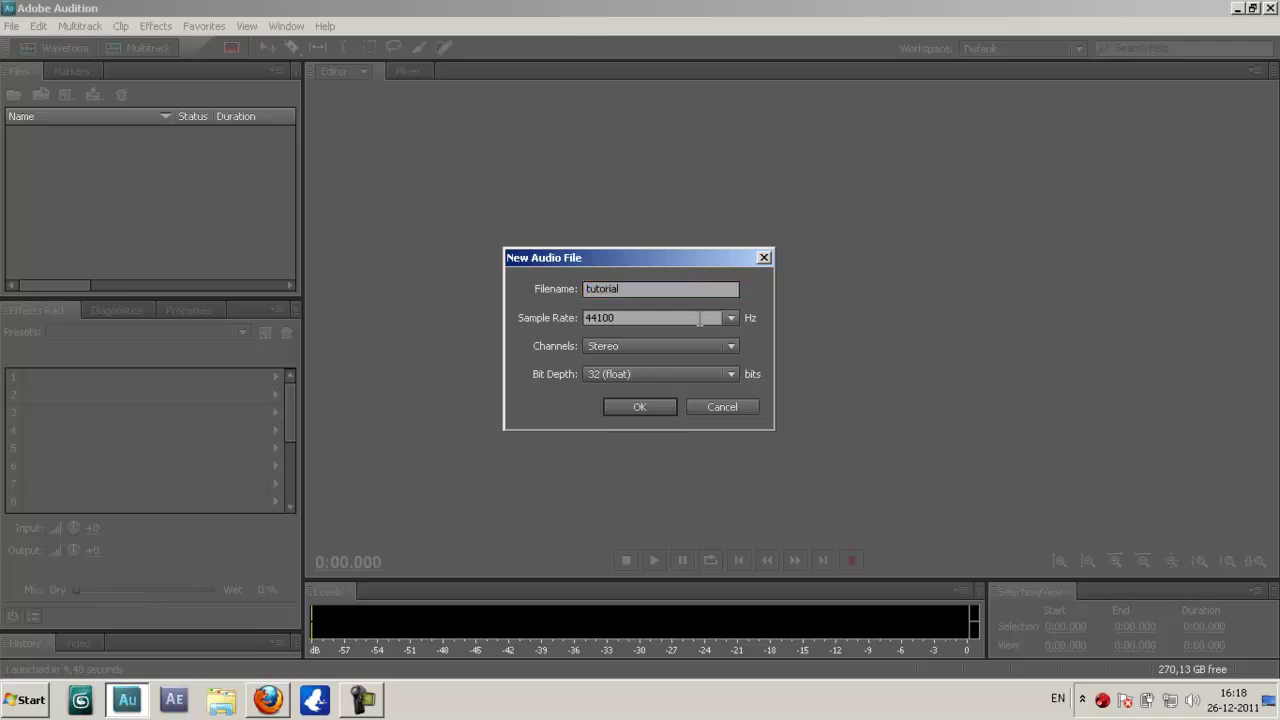
{"action": "key", "text": "Tab"}
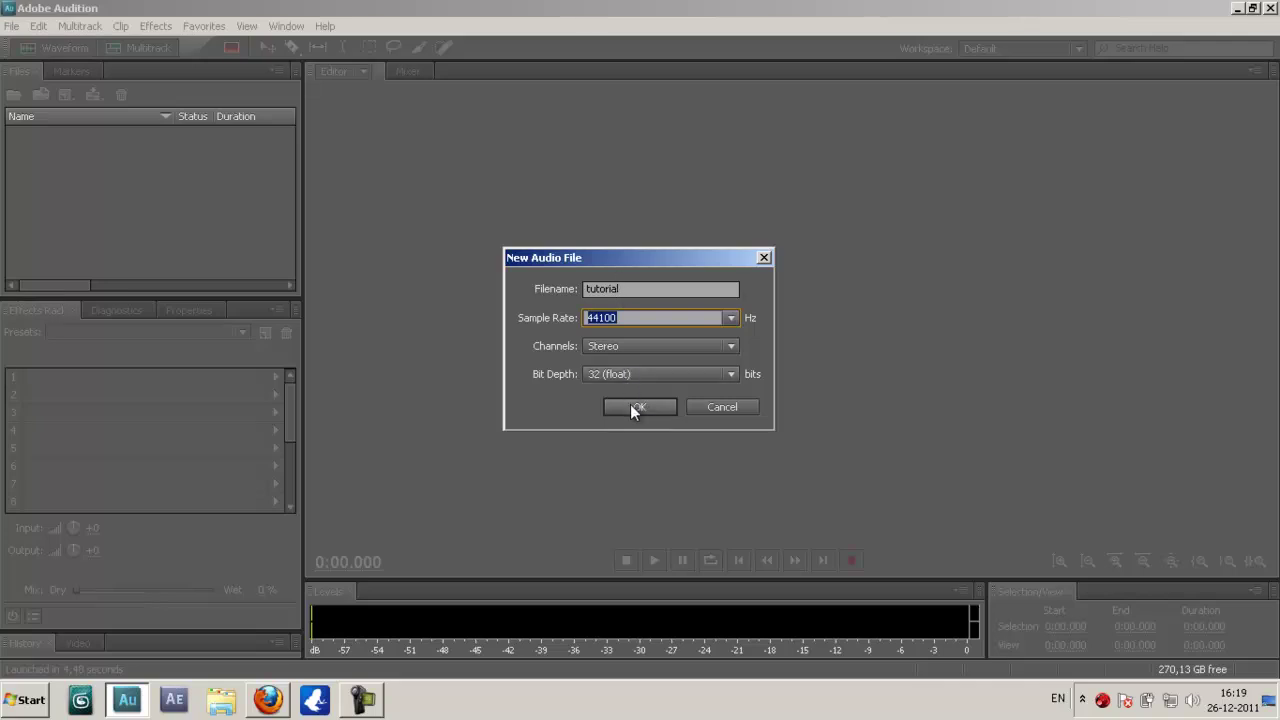
{"action": "left_click", "coordinate": [622, 345]}
{"action": "left_click", "coordinate": [623, 345]}
{"action": "left_click", "coordinate": [640, 373]}
{"action": "left_click", "coordinate": [637, 346]}
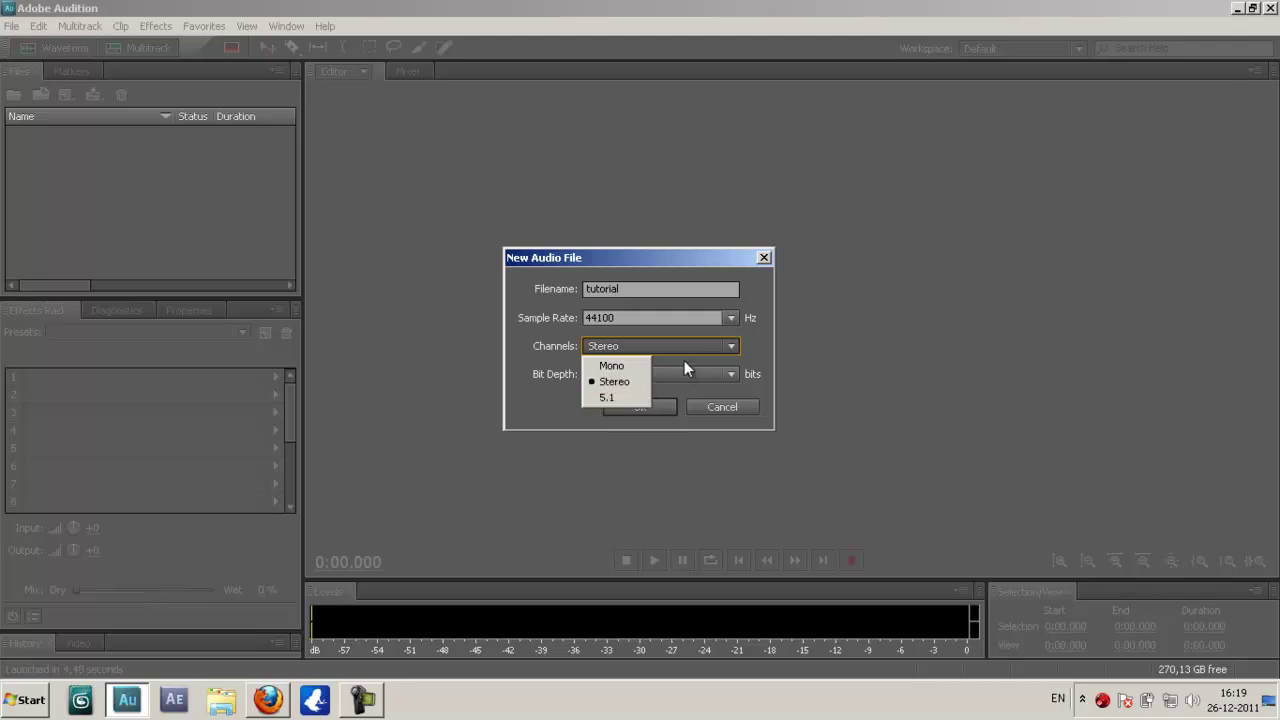
{"action": "left_click", "coordinate": [684, 362]}
{"action": "left_click", "coordinate": [649, 370]}
{"action": "left_click", "coordinate": [646, 368]}
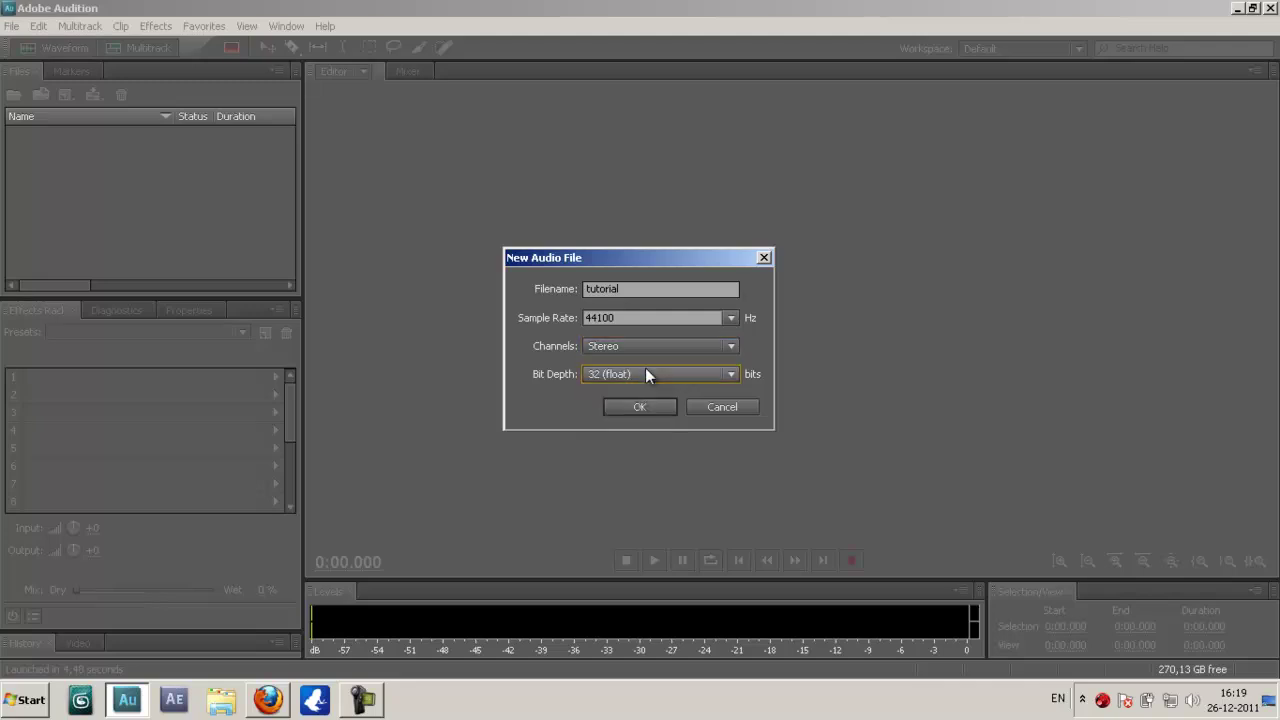
{"action": "left_click", "coordinate": [637, 406]}
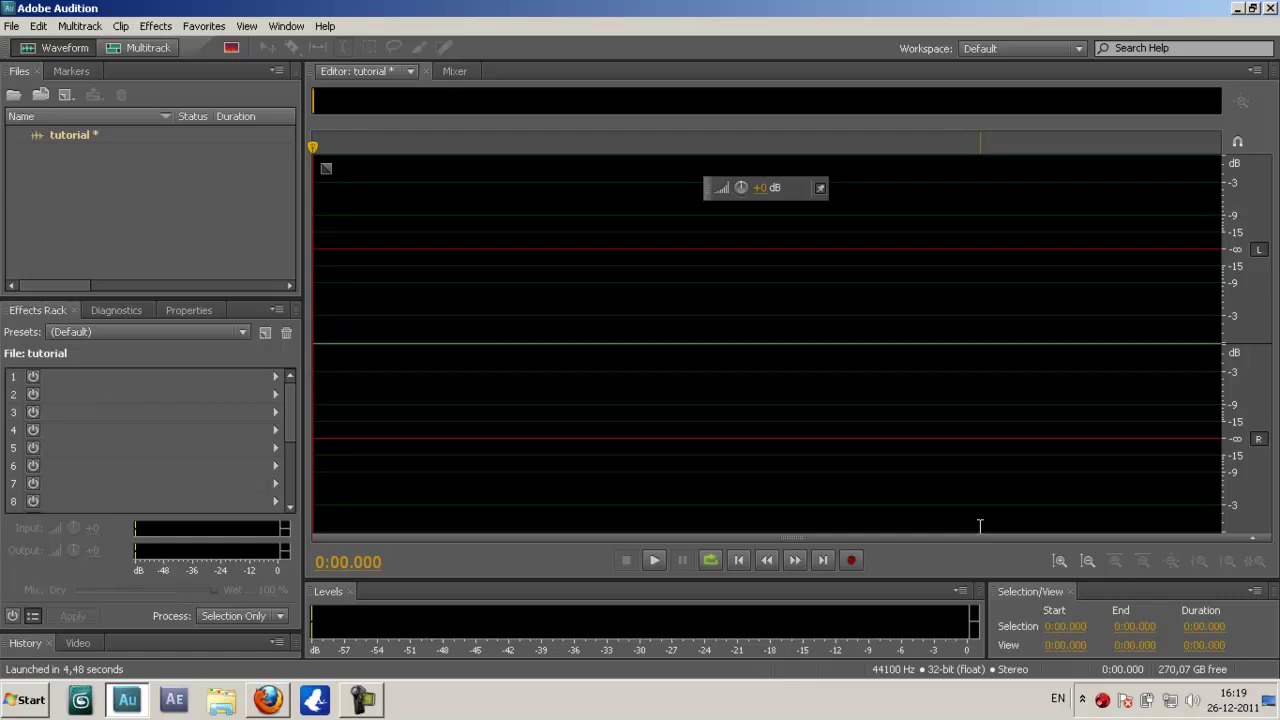
Record a voice clip of about 9 seconds into the new file and play back its beginning
{"action": "left_click", "coordinate": [851, 560]}
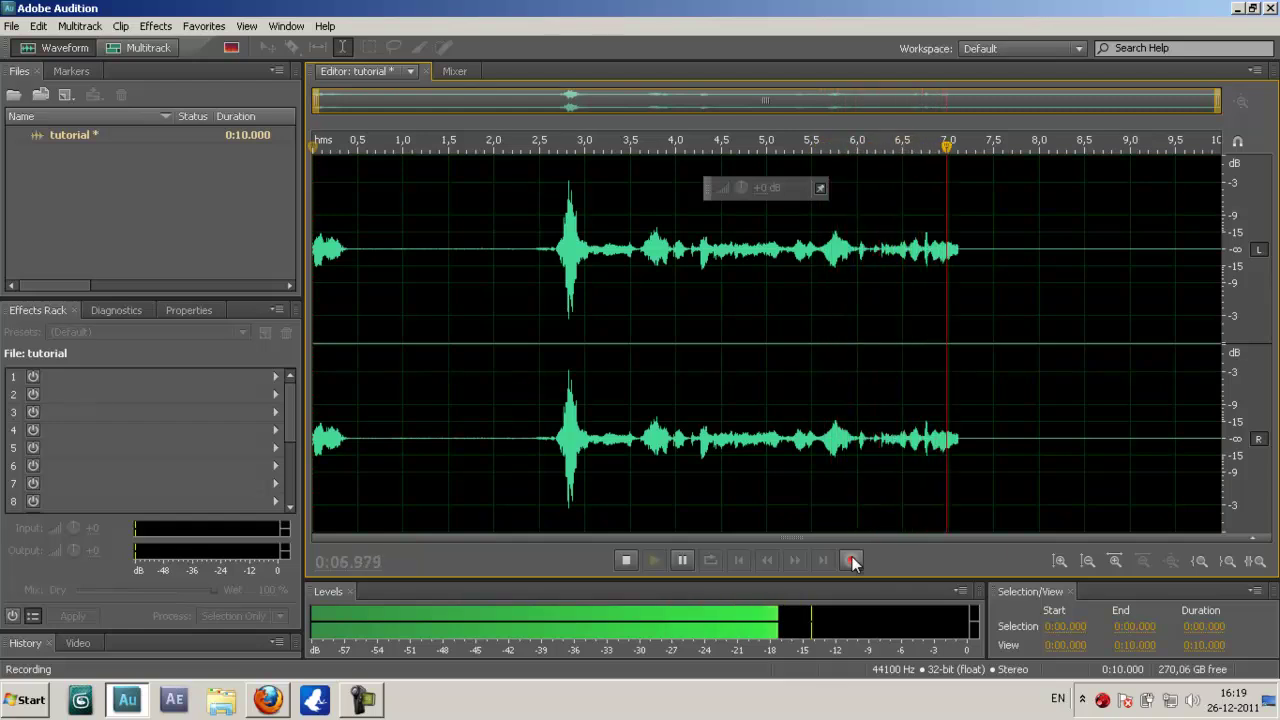
{"action": "left_click", "coordinate": [626, 561]}
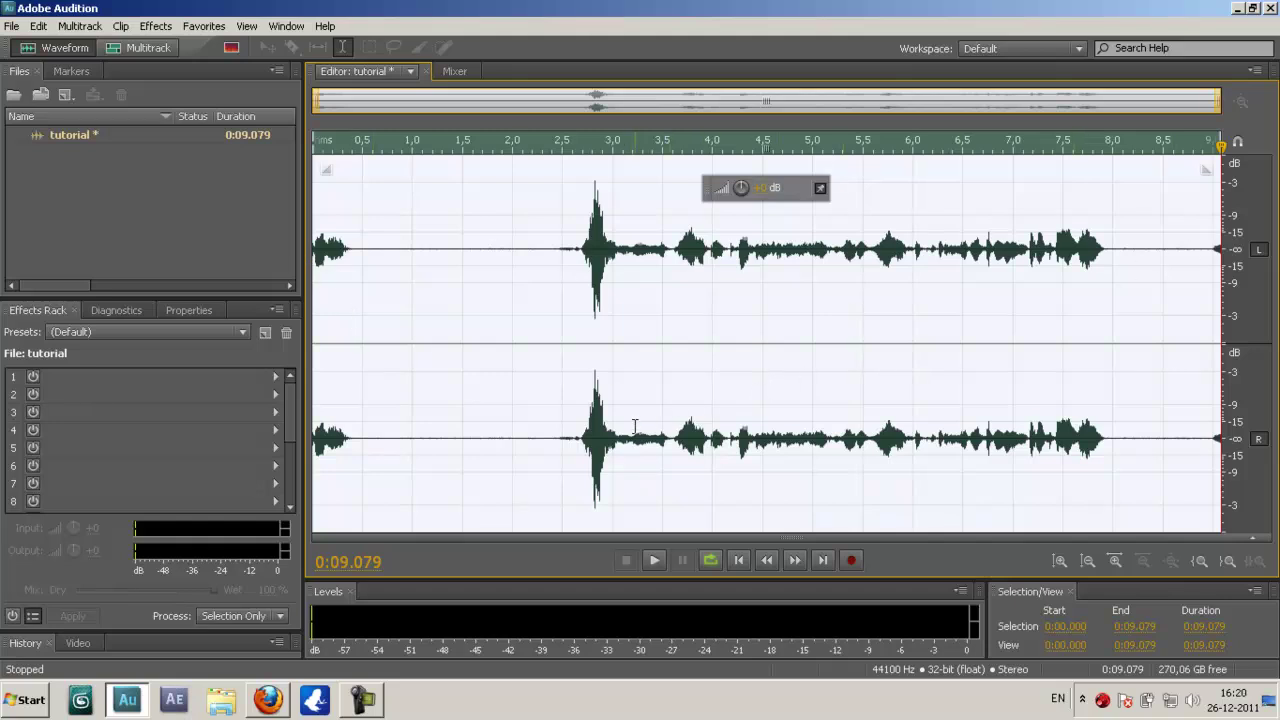
{"action": "left_click", "coordinate": [656, 559]}
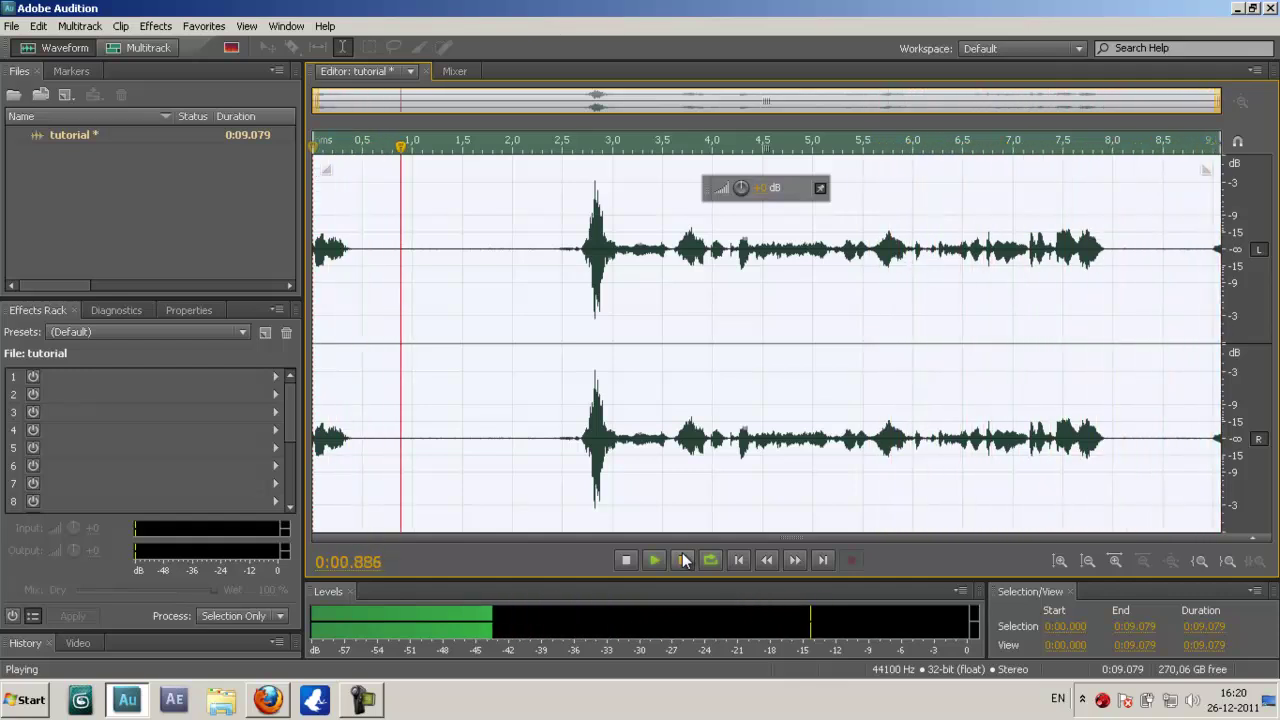
{"action": "left_click", "coordinate": [682, 560]}
Select the quiet stretch from about 0.49 to 2.42 seconds and capture it as the noise print for Noise Reduction
{"action": "left_click", "coordinate": [428, 357]}
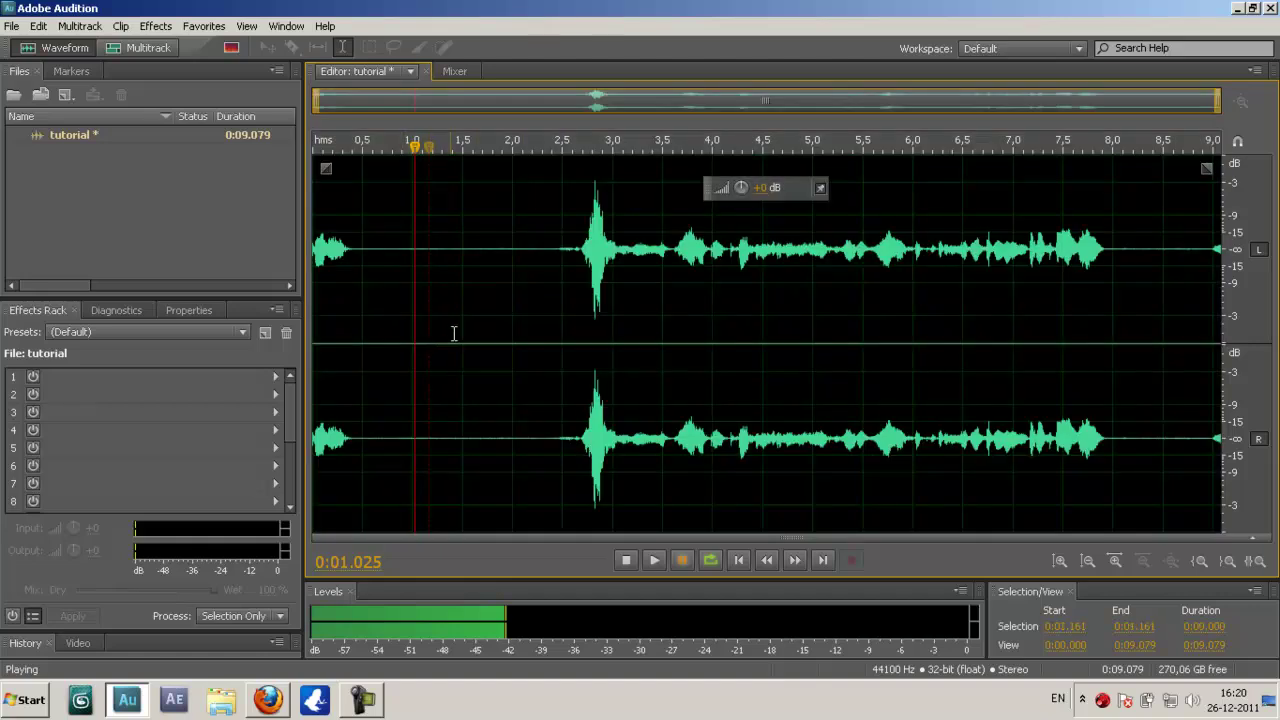
{"action": "scroll", "coordinate": [455, 335], "scroll_direction": "up", "scroll_amount": 4}
{"action": "scroll", "coordinate": [484, 345], "scroll_direction": "up", "scroll_amount": 1}
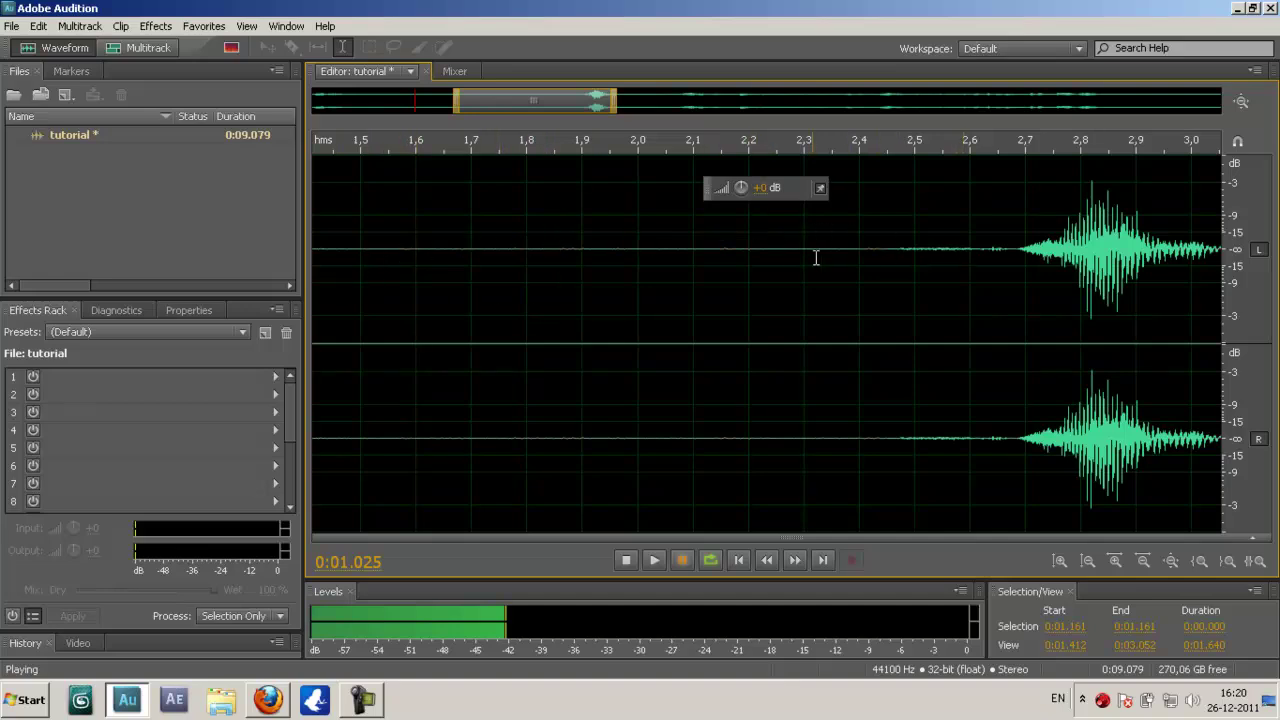
{"action": "scroll", "coordinate": [993, 247], "scroll_direction": "down", "scroll_amount": 1}
{"action": "scroll", "coordinate": [797, 268], "scroll_direction": "down", "scroll_amount": 2}
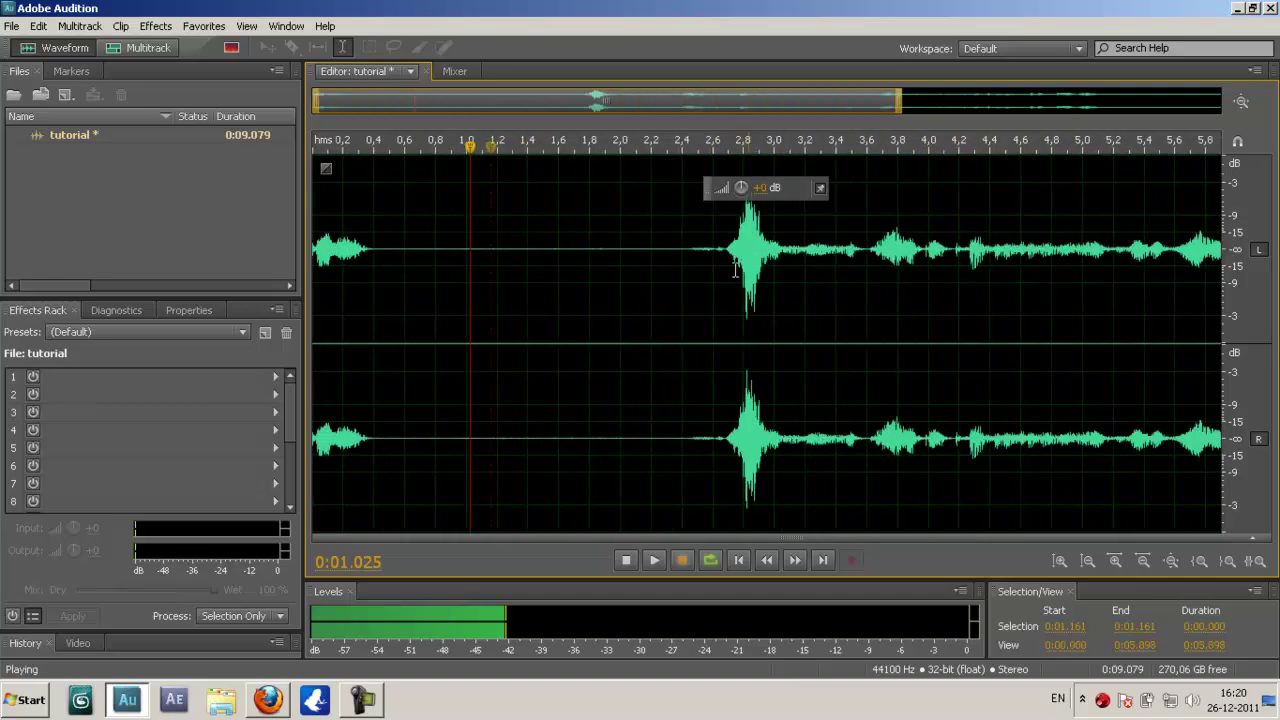
{"action": "scroll", "coordinate": [446, 251], "scroll_direction": "down", "scroll_amount": 1}
{"action": "scroll", "coordinate": [409, 246], "scroll_direction": "down", "scroll_amount": 1}
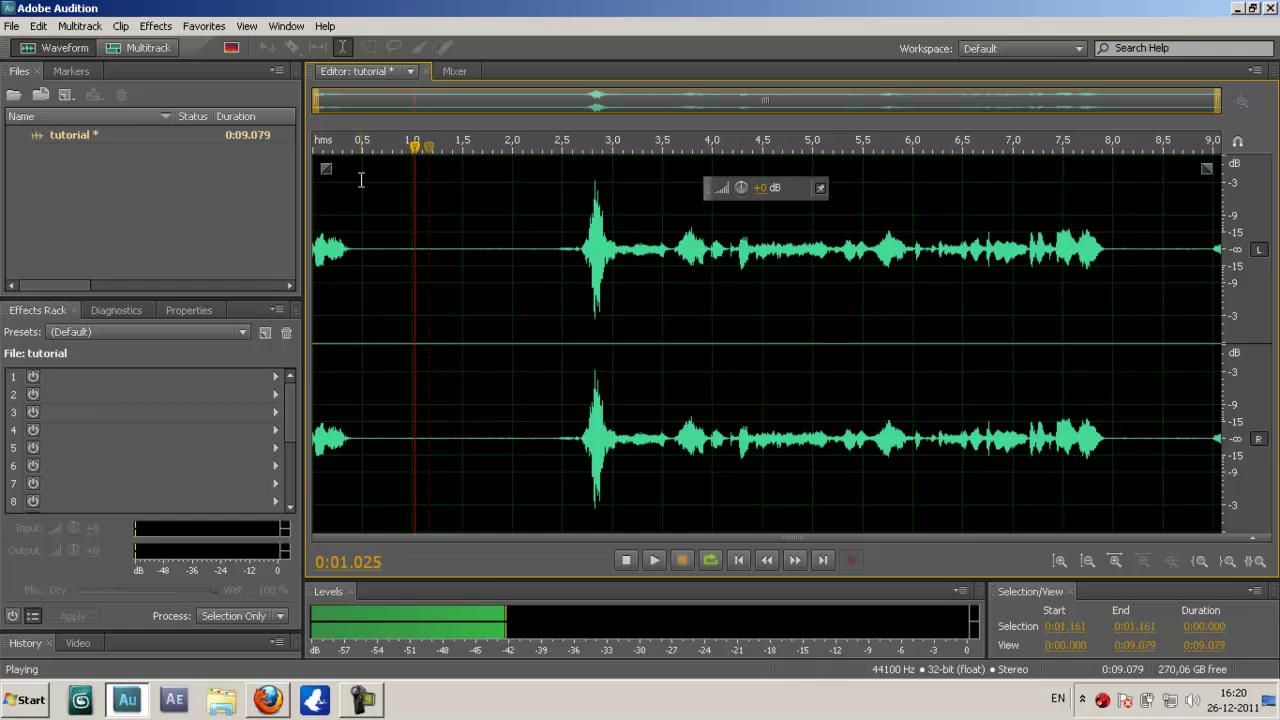
{"action": "left_click_drag", "start_coordinate": [361, 180], "coordinate": [553, 205]}
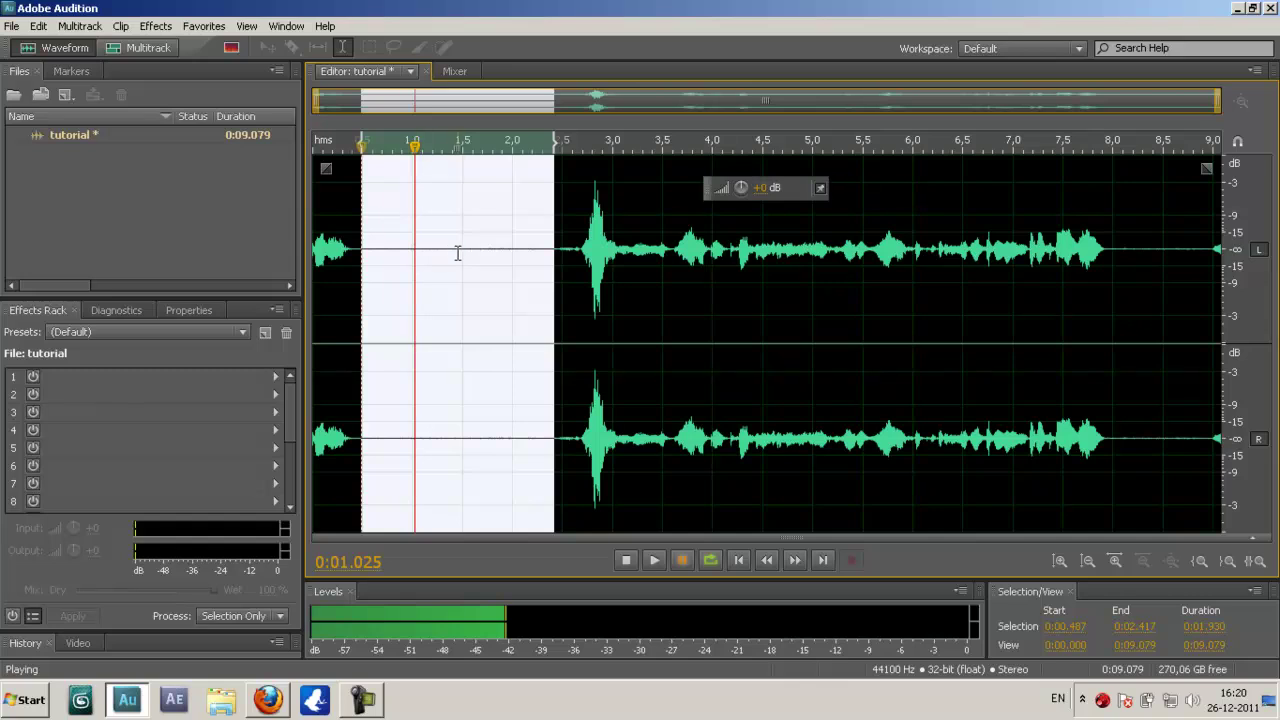
{"action": "left_click", "coordinate": [158, 26]}
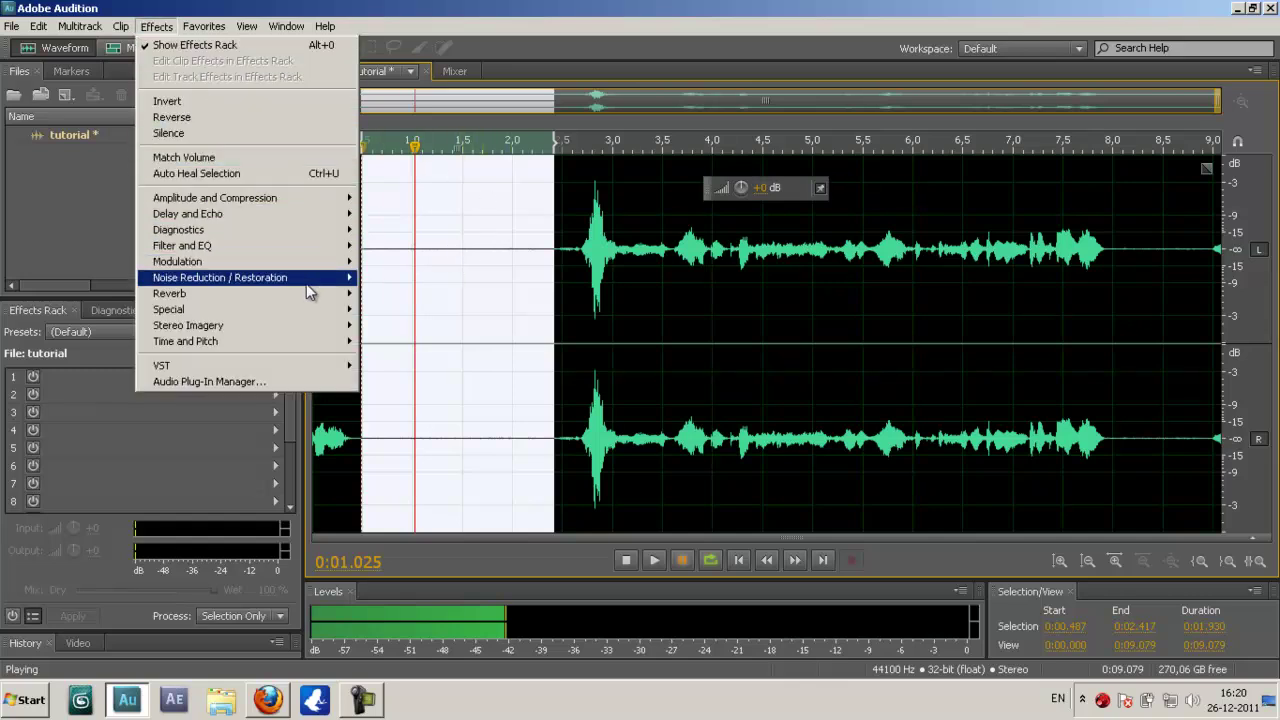
{"action": "mouse_move", "coordinate": [308, 288]}
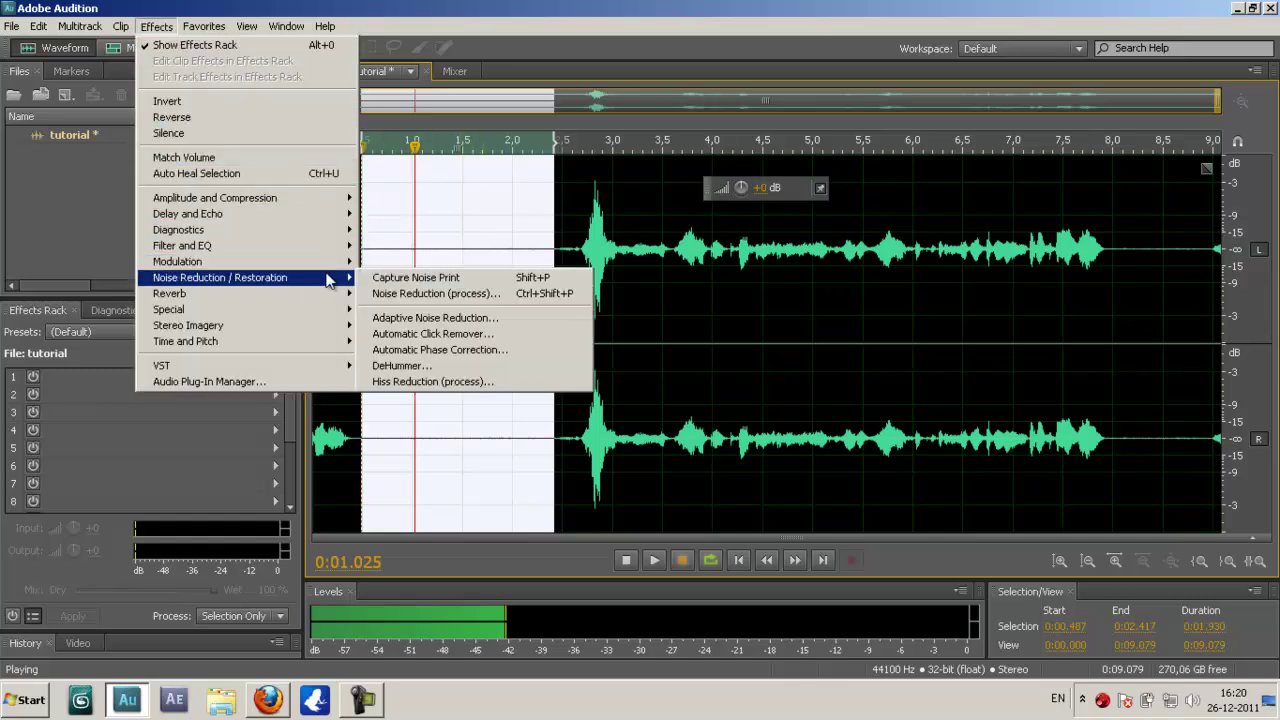
{"action": "left_click", "coordinate": [388, 295]}
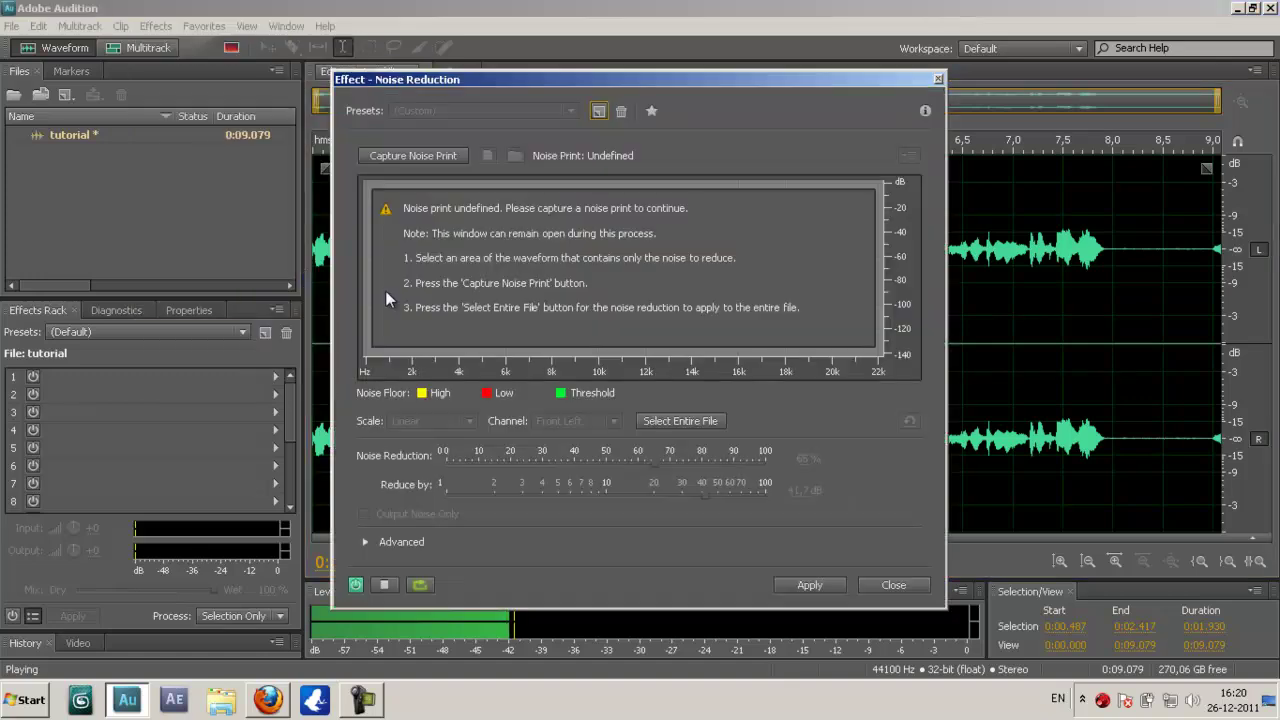
{"action": "left_click", "coordinate": [409, 157]}
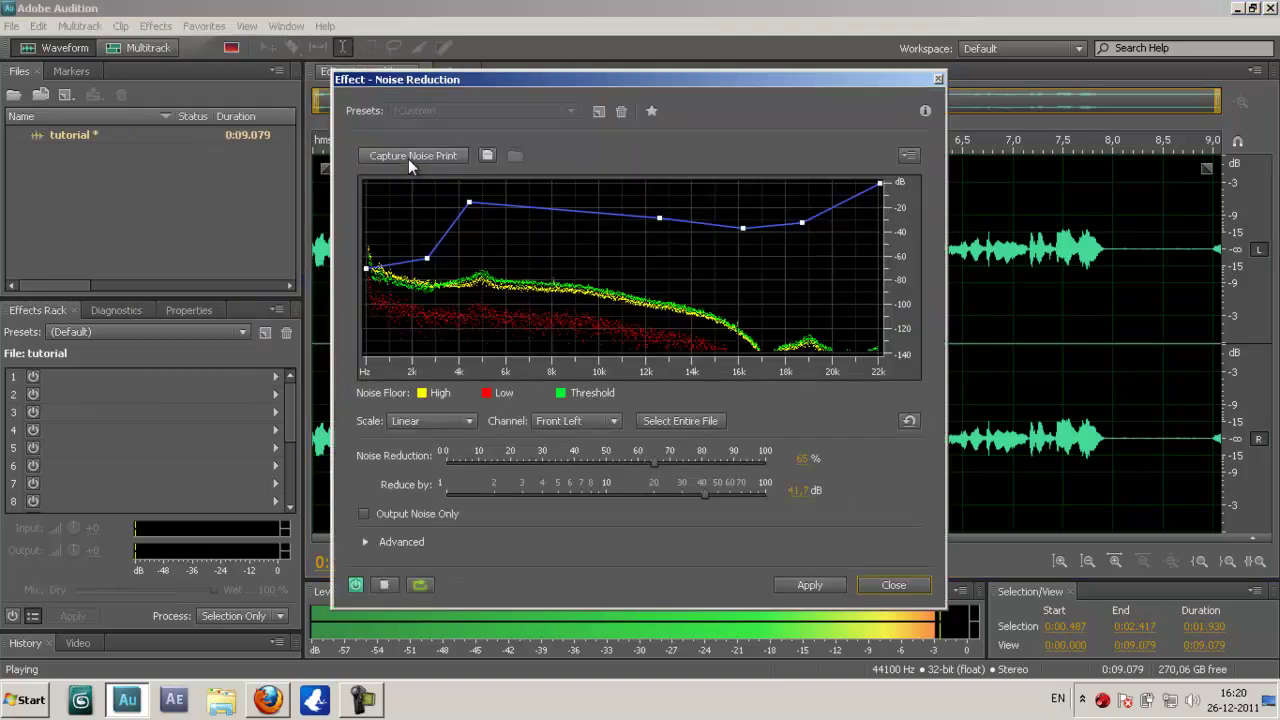
{"action": "left_click", "coordinate": [937, 77]}
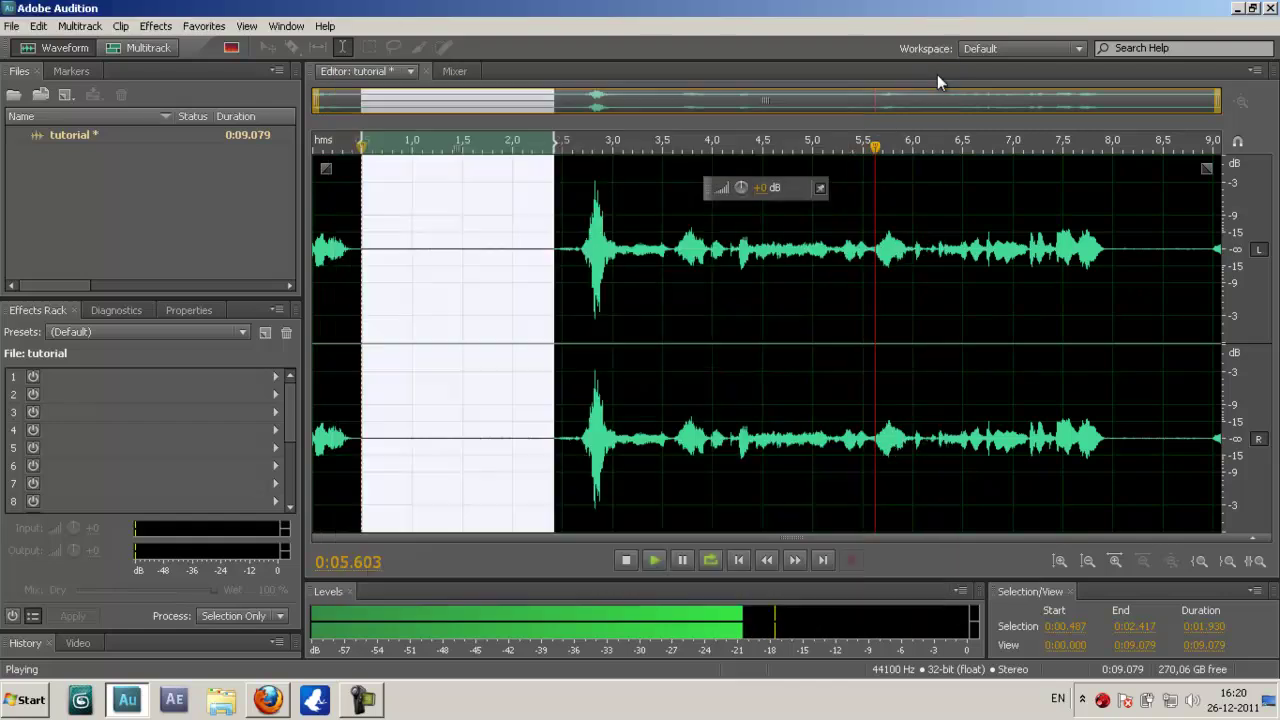
Pause playback and apply Noise Reduction to the entire recording using the captured noise print
{"action": "left_click", "coordinate": [676, 562]}
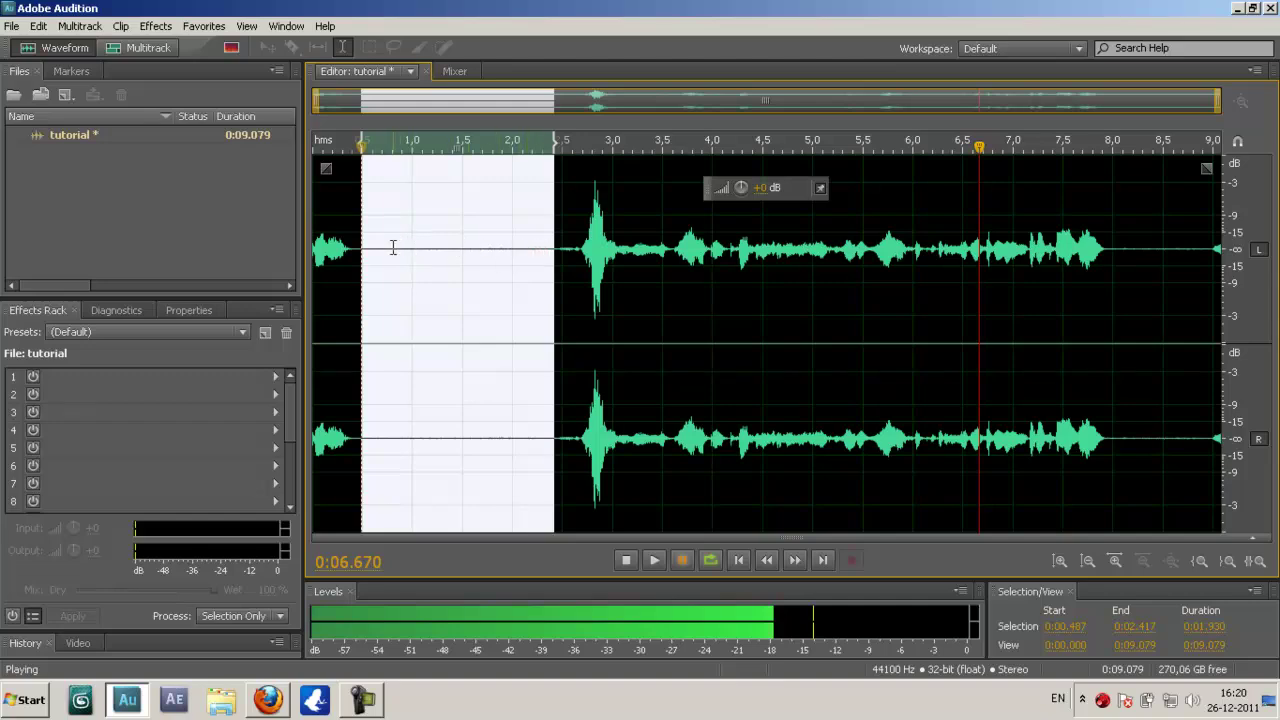
{"action": "scroll", "coordinate": [399, 246], "scroll_direction": "up", "scroll_amount": 5}
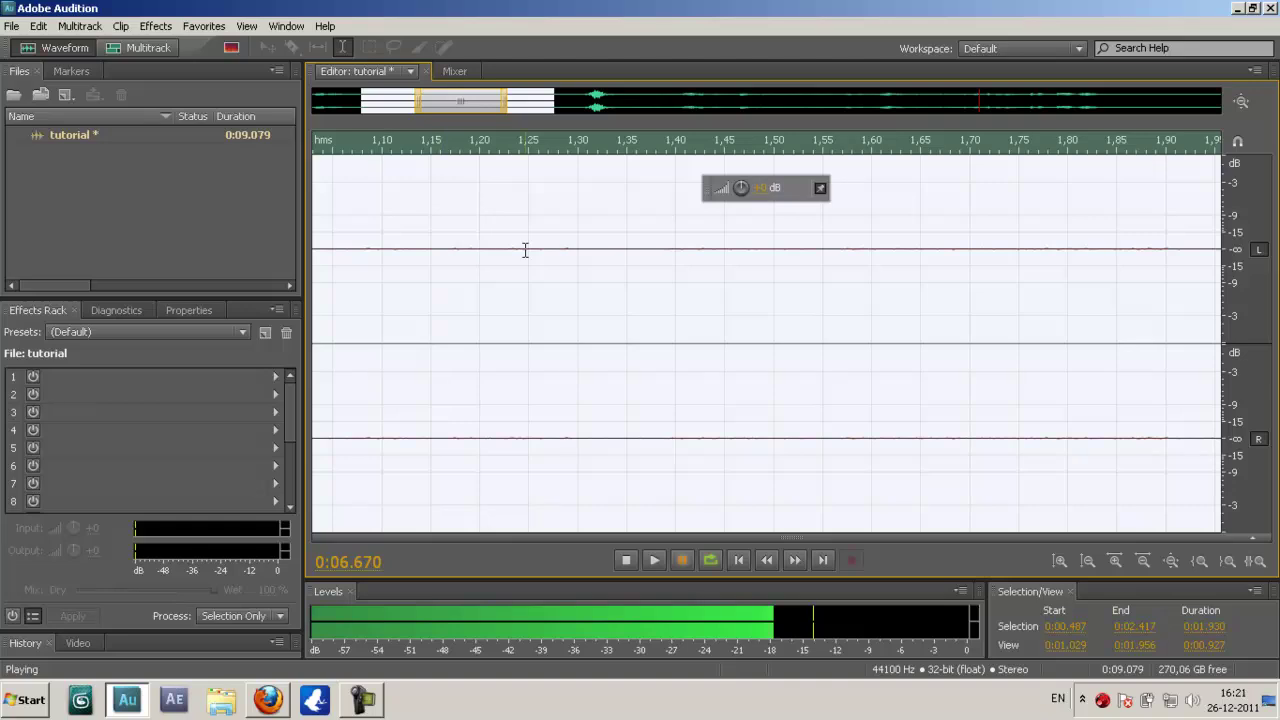
{"action": "scroll", "coordinate": [524, 250], "scroll_direction": "down", "scroll_amount": 5}
{"action": "left_click", "coordinate": [523, 250]}
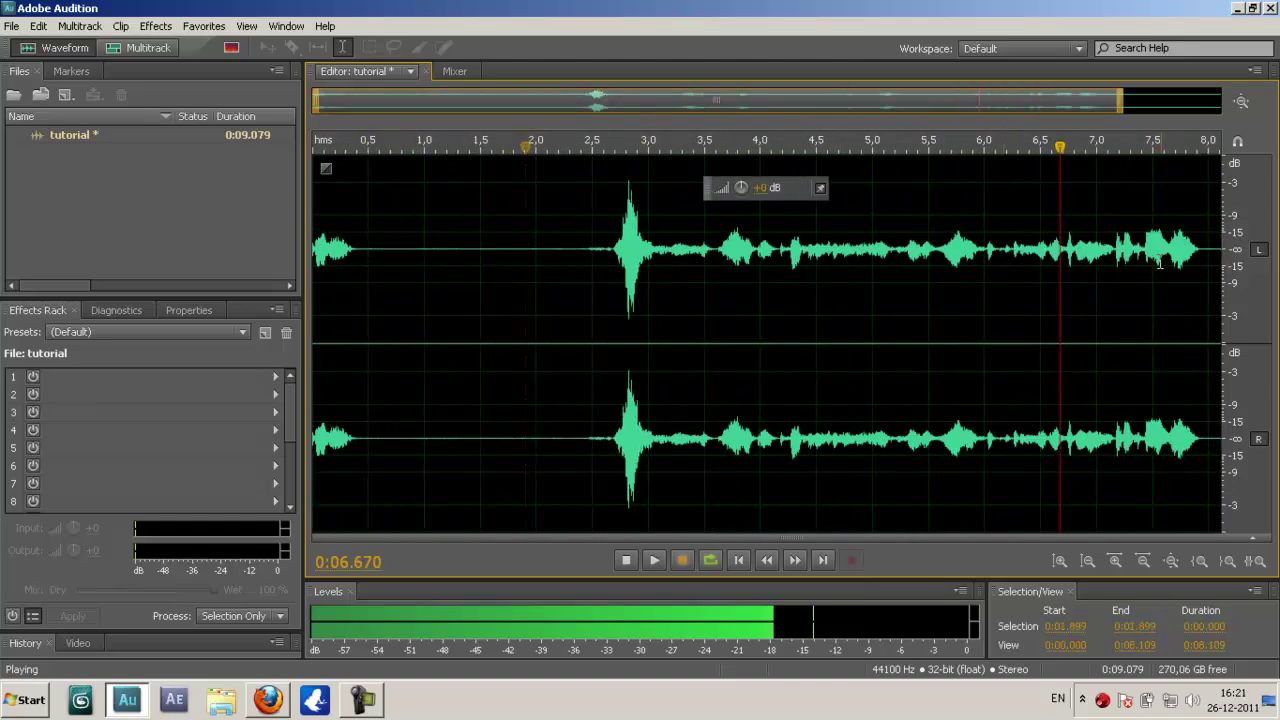
{"action": "key", "text": "ctrl+a"}
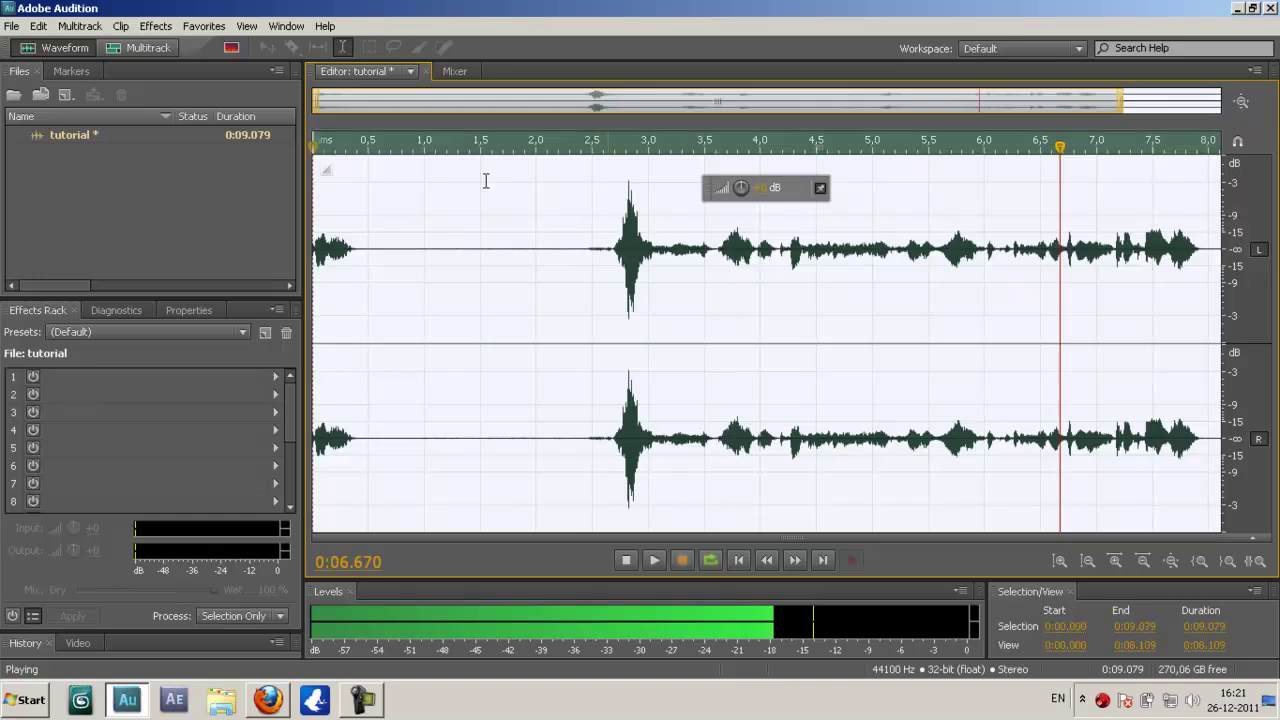
{"action": "left_click", "coordinate": [158, 27]}
{"action": "mouse_move", "coordinate": [350, 278]}
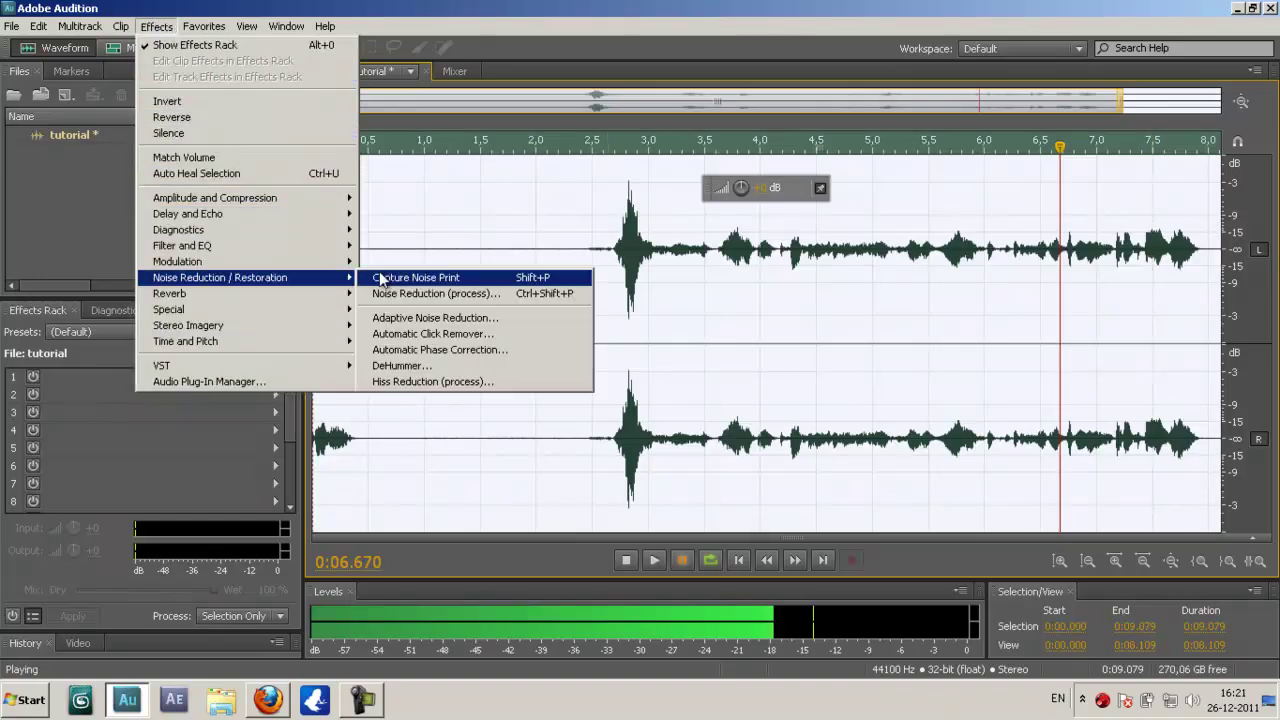
{"action": "left_click", "coordinate": [392, 293]}
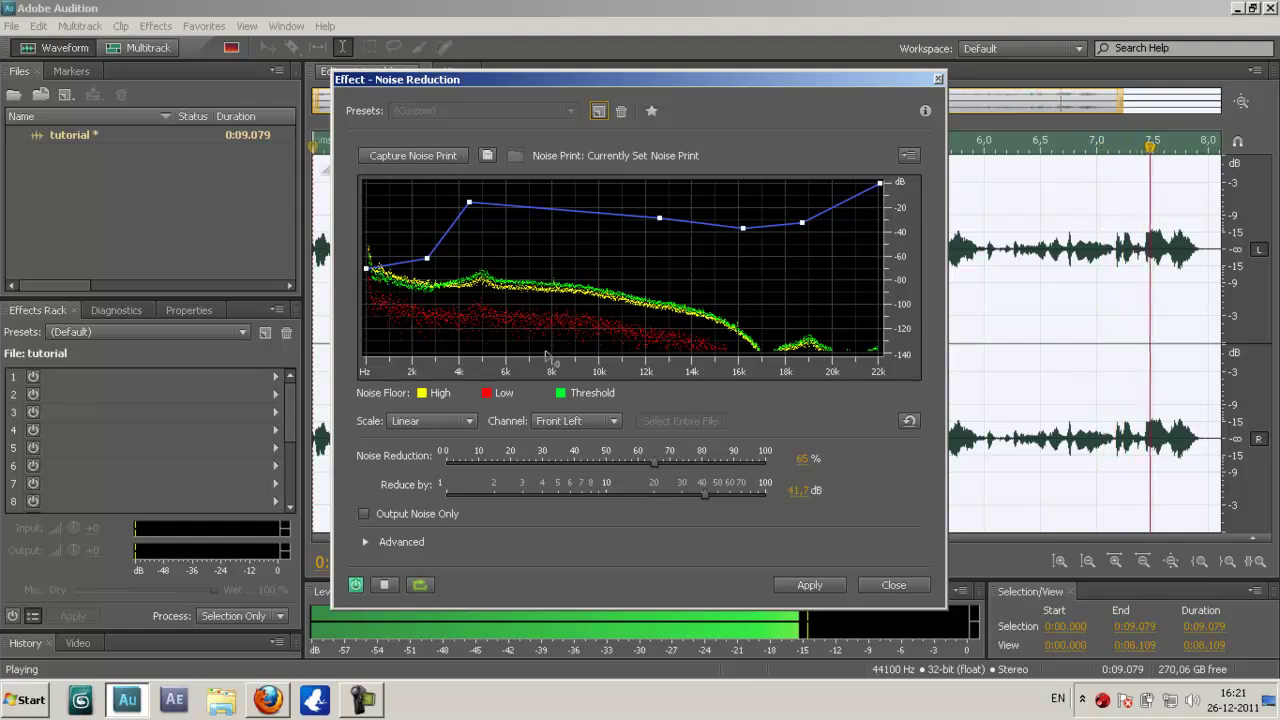
{"action": "left_click", "coordinate": [824, 582]}
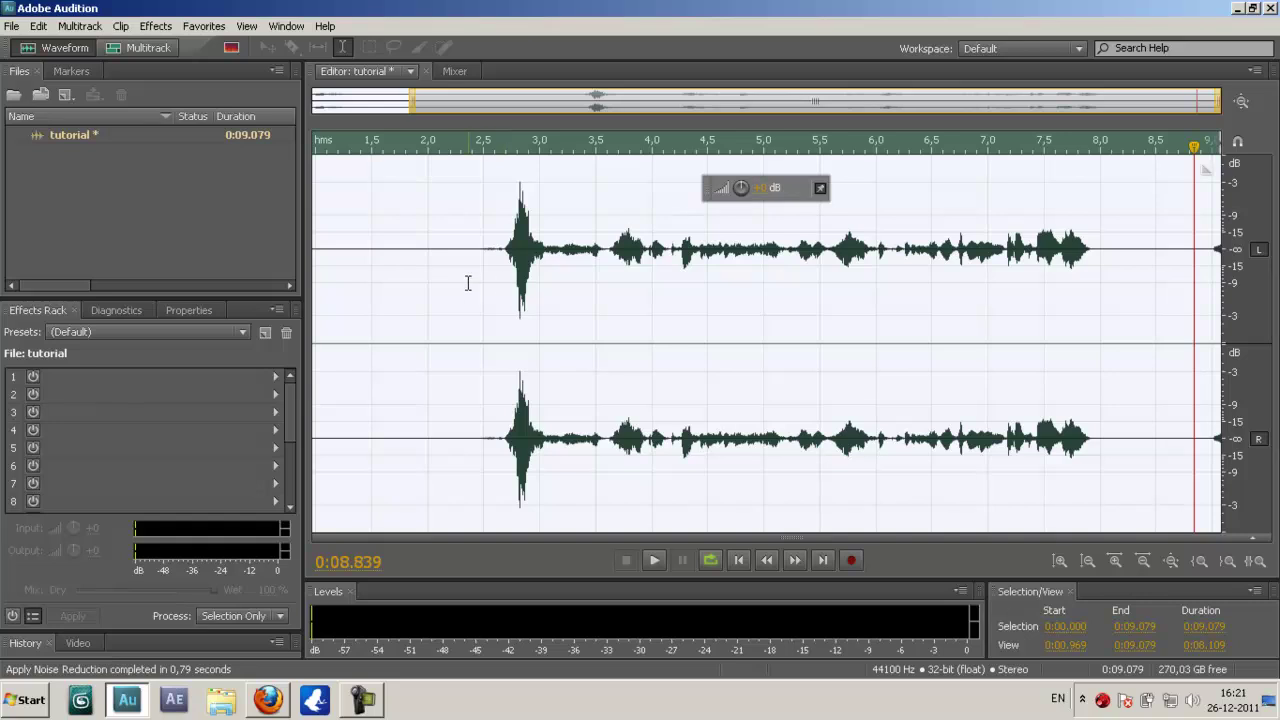
Play back the noise-reduced recording from about 2.5 seconds, just before the loud peak
{"action": "left_click", "coordinate": [486, 278]}
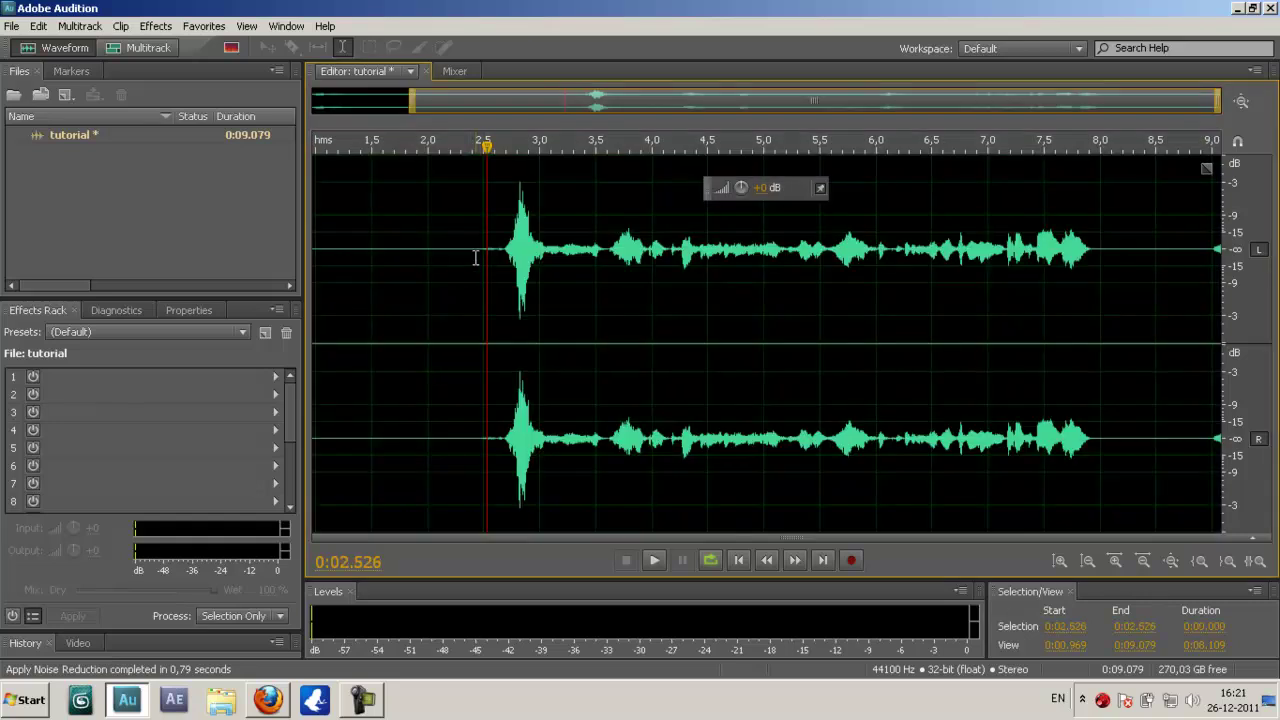
{"action": "left_click", "coordinate": [481, 255]}
{"action": "left_click", "coordinate": [655, 560]}
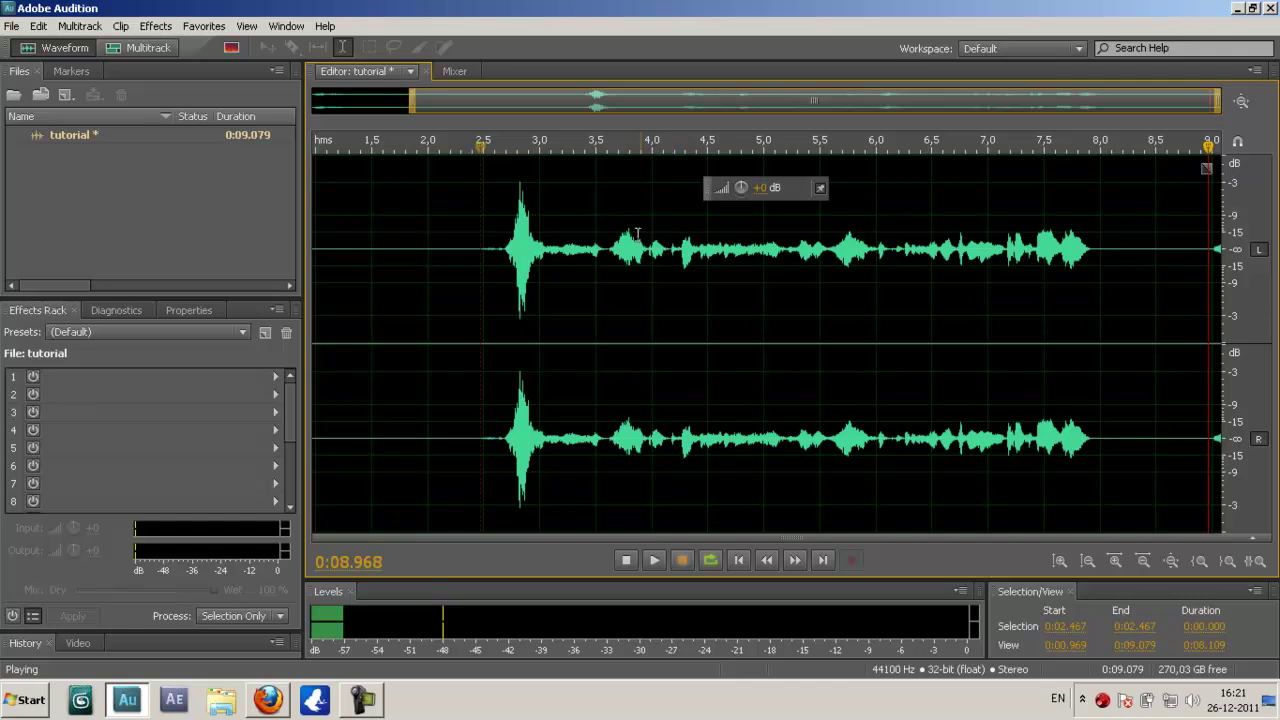
Apply two successive fade-ins over roughly the first 0.7 seconds of the recording and play the audio briefly
{"action": "left_click_drag", "start_coordinate": [427, 105], "coordinate": [258, 108]}
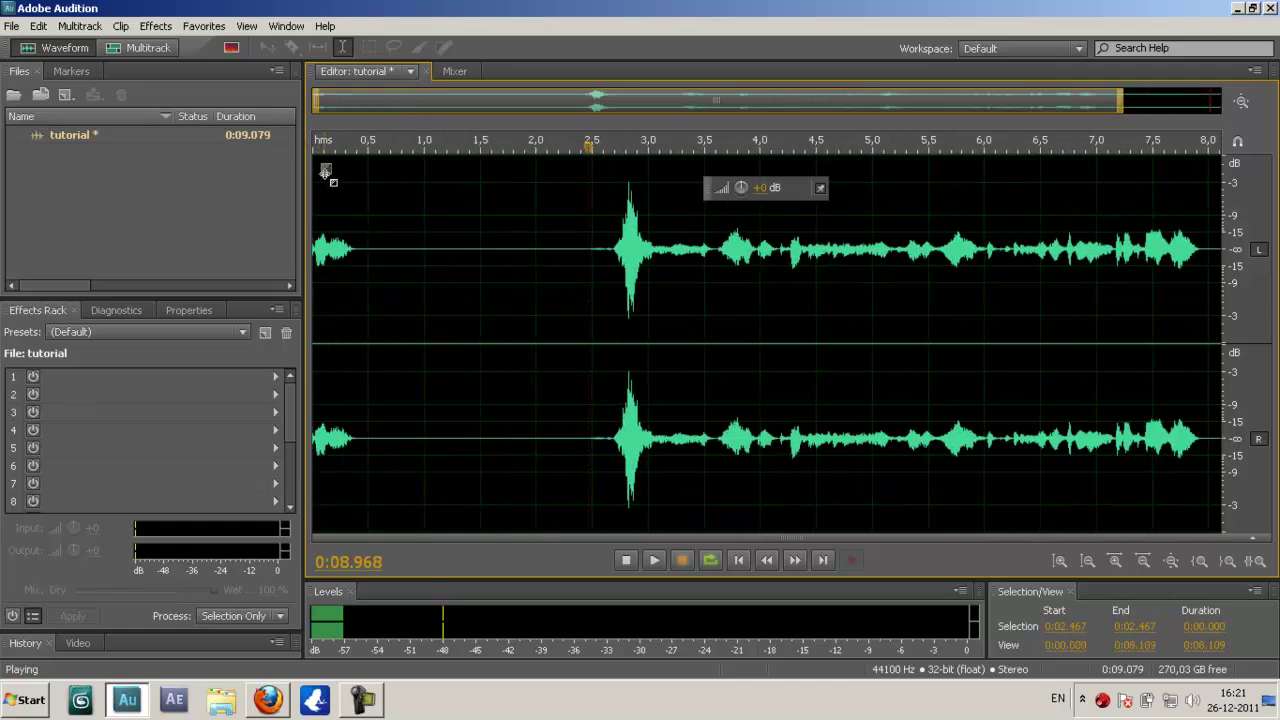
{"action": "left_click_drag", "start_coordinate": [327, 166], "coordinate": [391, 184]}
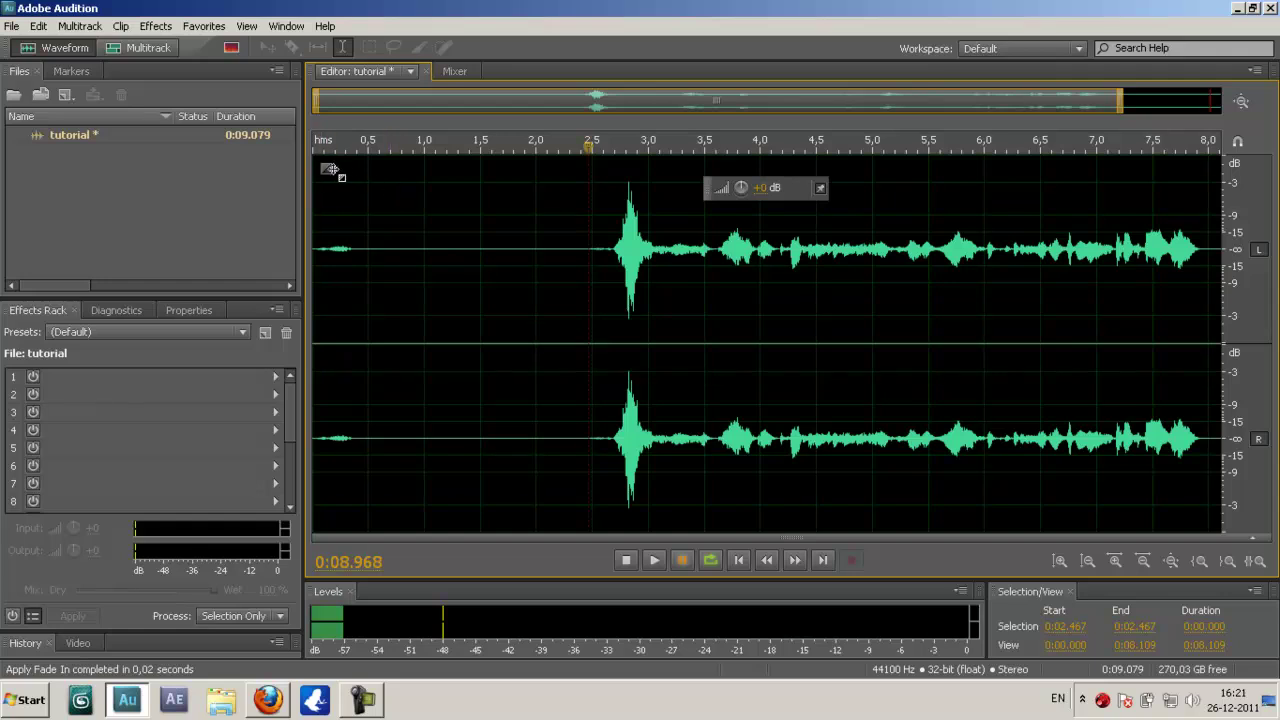
{"action": "left_click_drag", "start_coordinate": [326, 168], "coordinate": [383, 172]}
{"action": "left_click", "coordinate": [655, 560]}
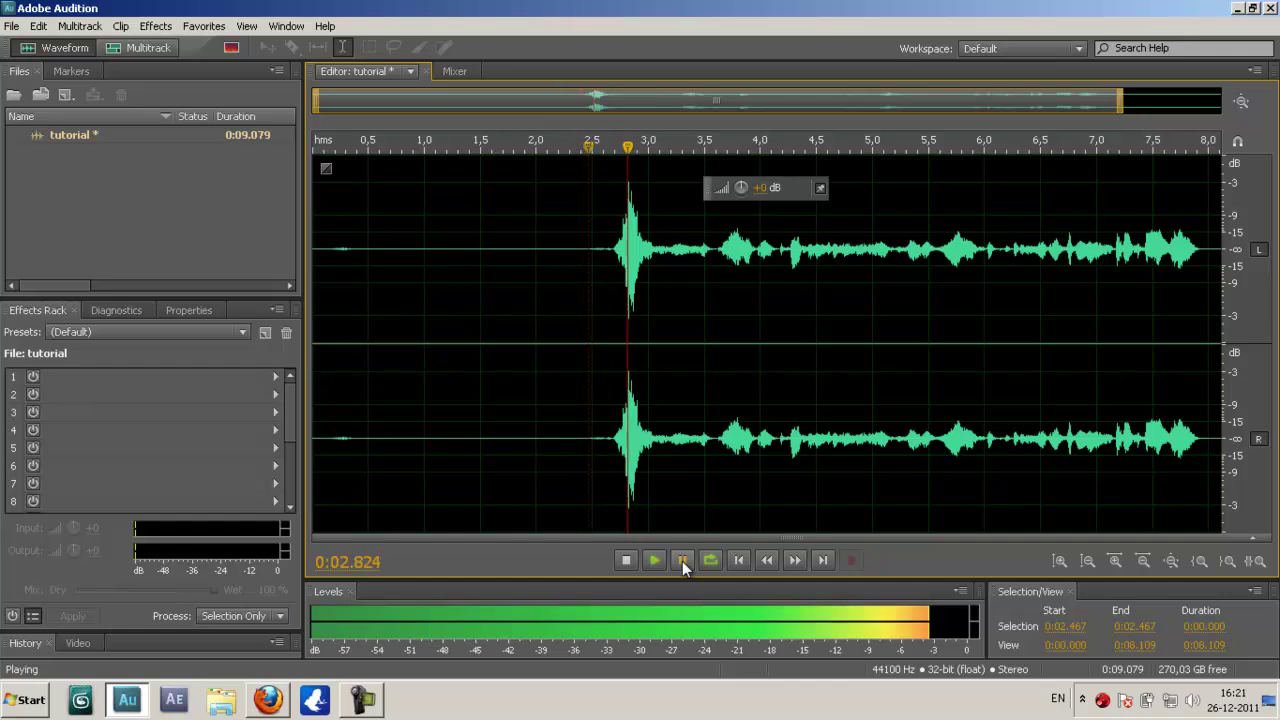
{"action": "left_click", "coordinate": [683, 562]}
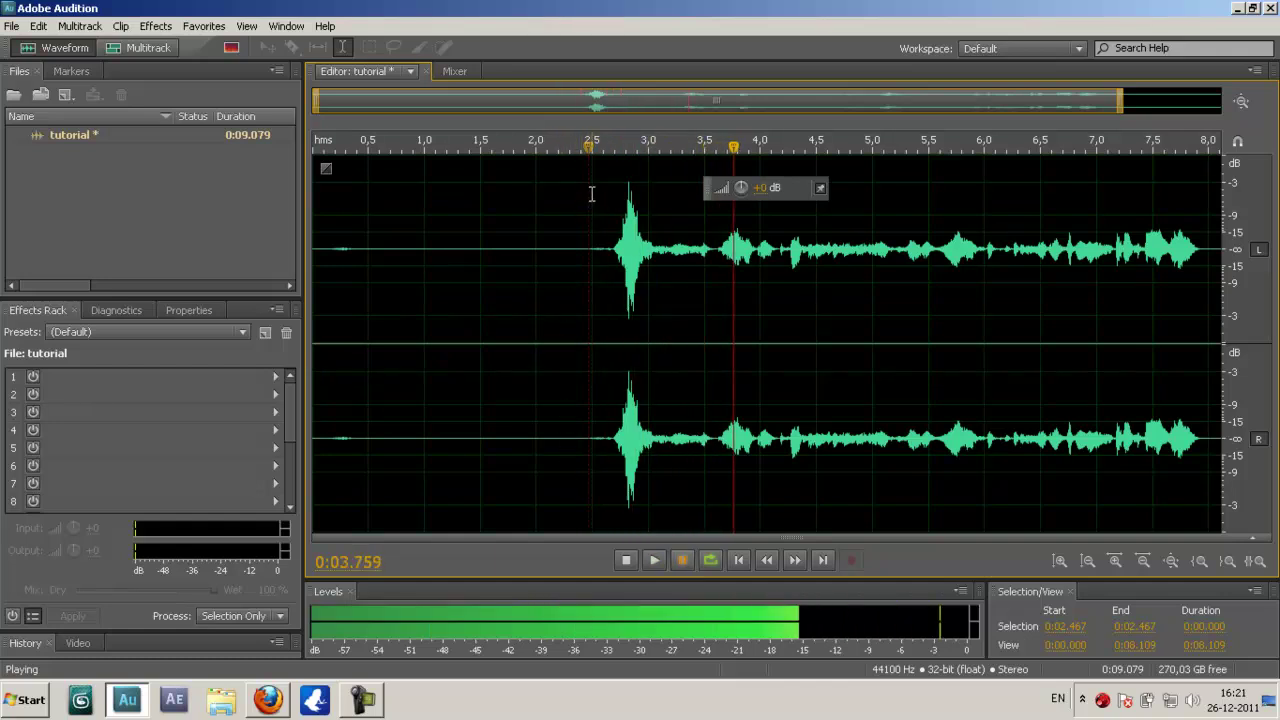
Delete the first 2.6 seconds of the recording, up to just before the loud peak, and play the trimmed audio
{"action": "left_click_drag", "start_coordinate": [605, 192], "coordinate": [240, 218]}
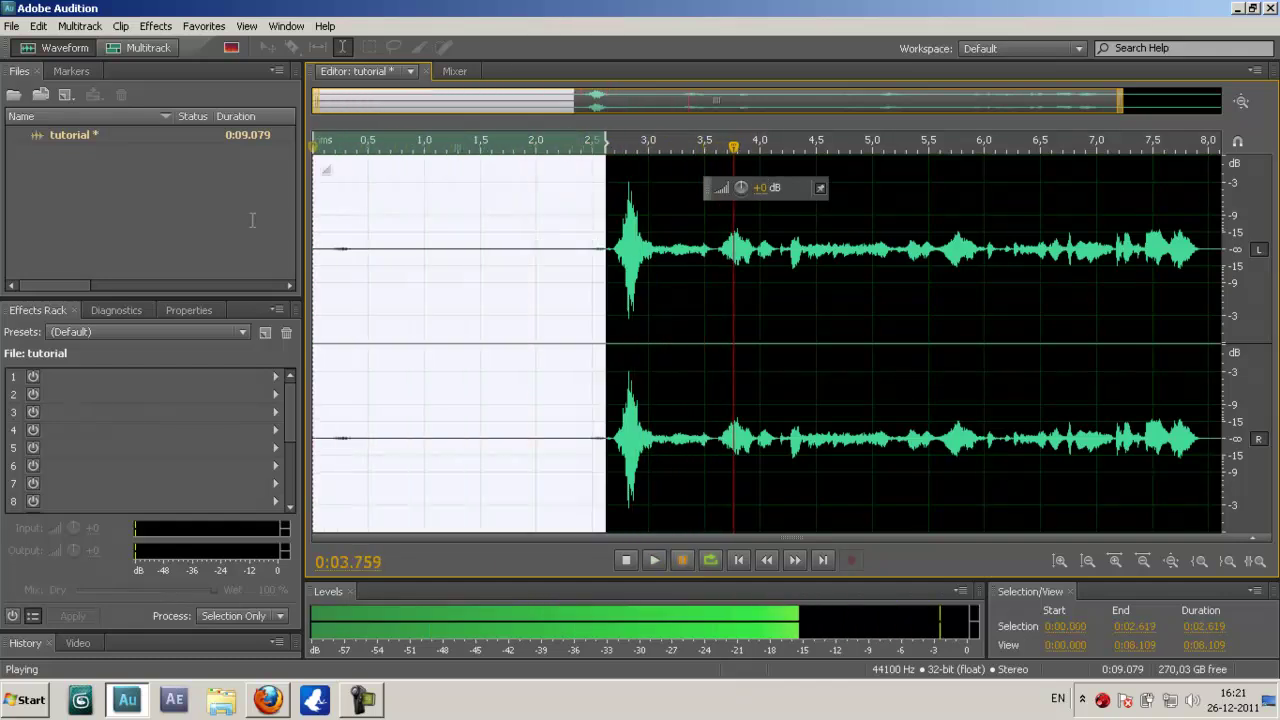
{"action": "key", "text": "Delete"}
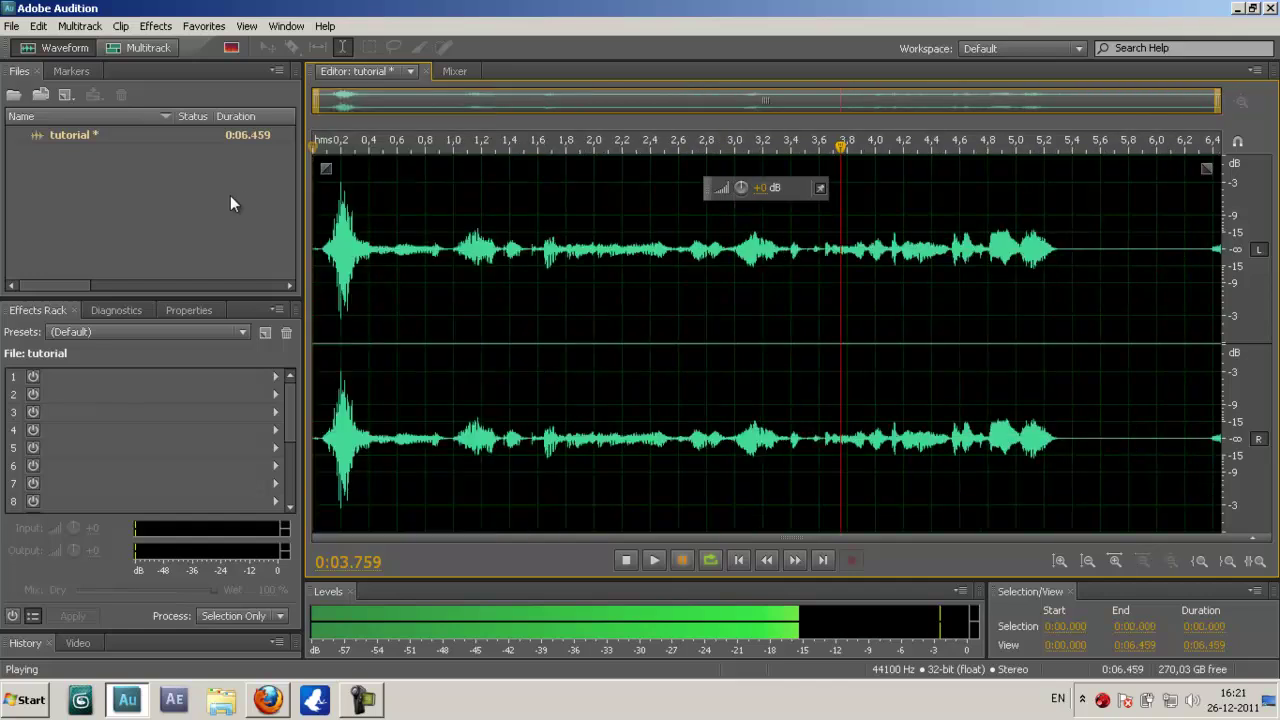
{"action": "left_click", "coordinate": [654, 560]}
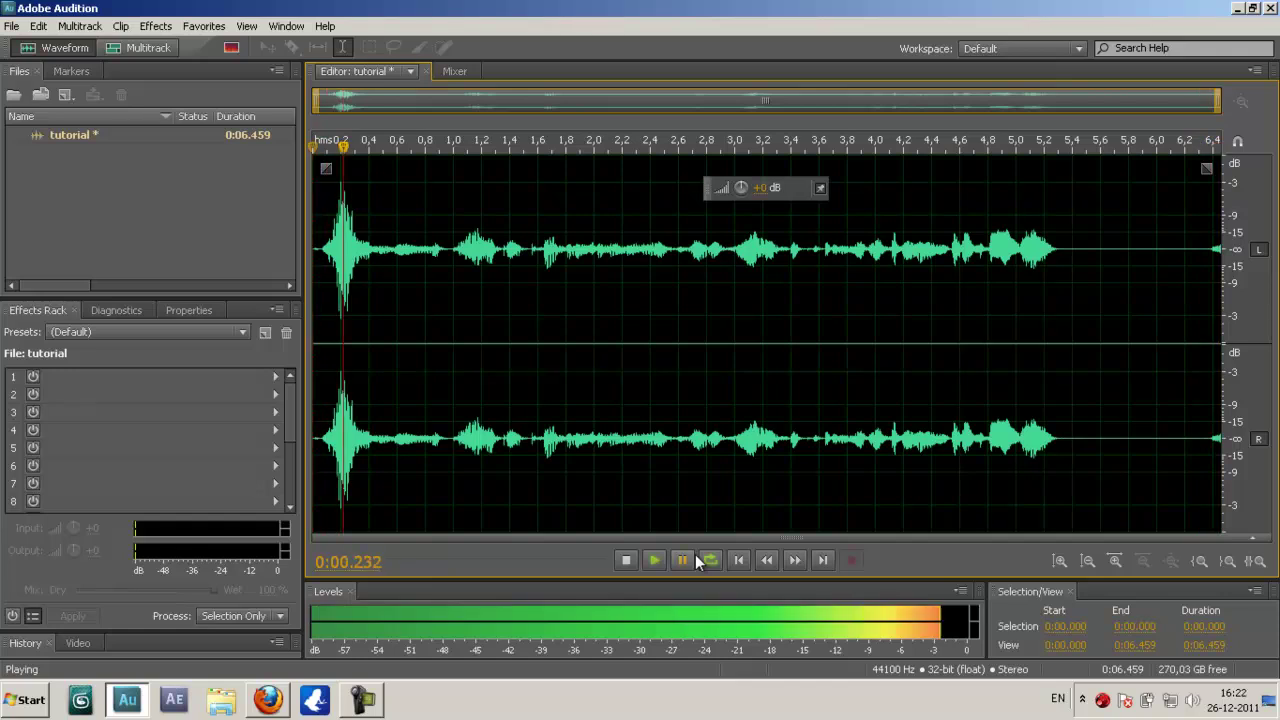
{"action": "left_click", "coordinate": [695, 554]}
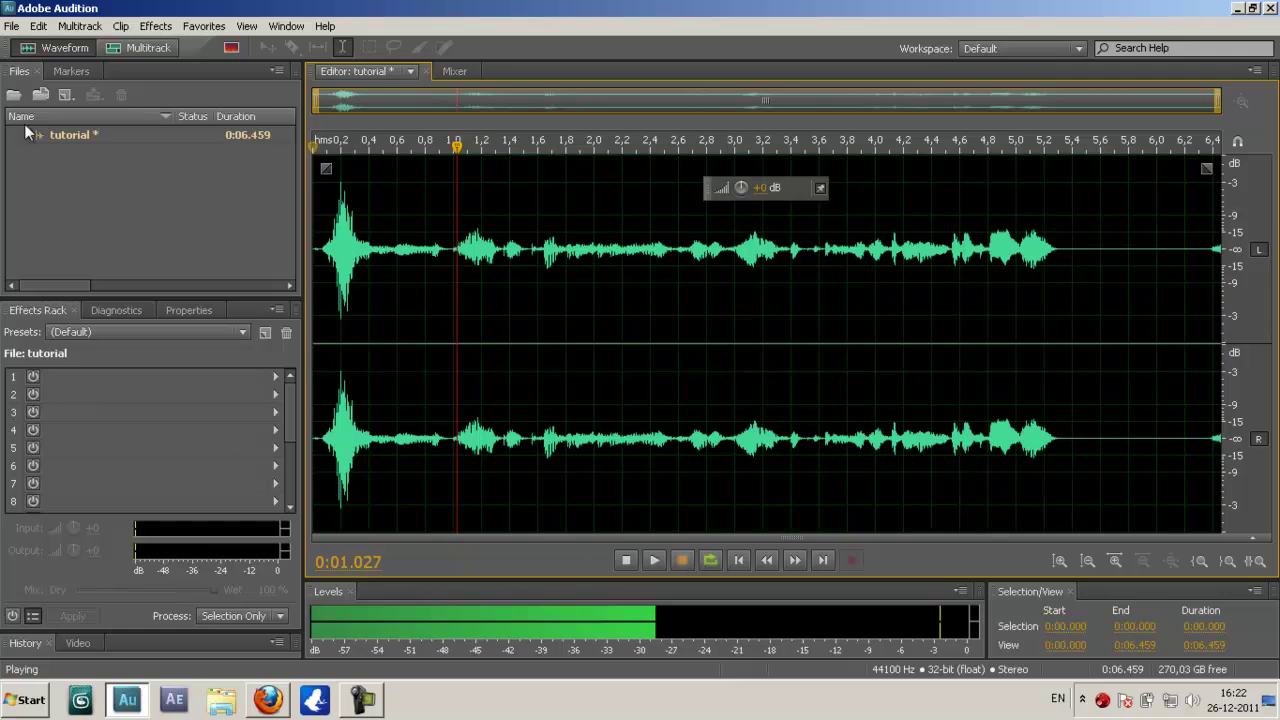
{"action": "left_click", "coordinate": [407, 243]}
{"action": "key", "text": "ctrl+a"}
{"action": "left_click", "coordinate": [12, 26]}
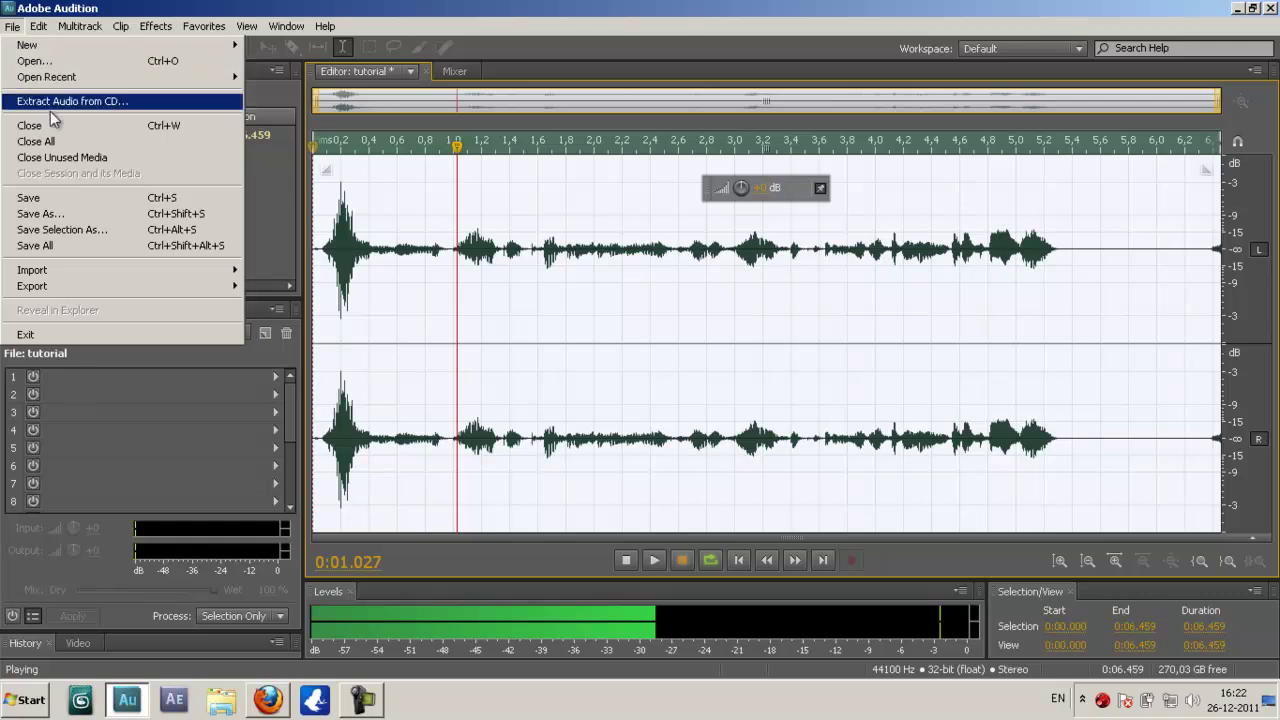
{"action": "left_click", "coordinate": [60, 213]}
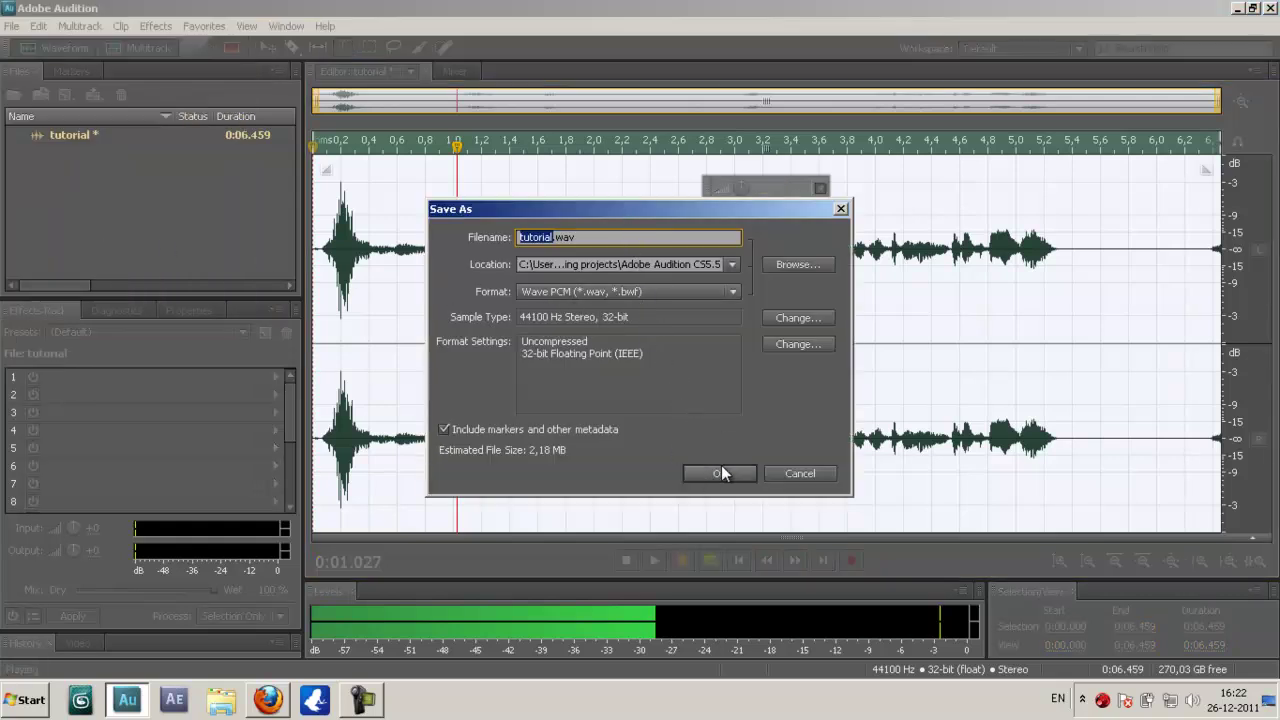
{"action": "left_click", "coordinate": [792, 472]}
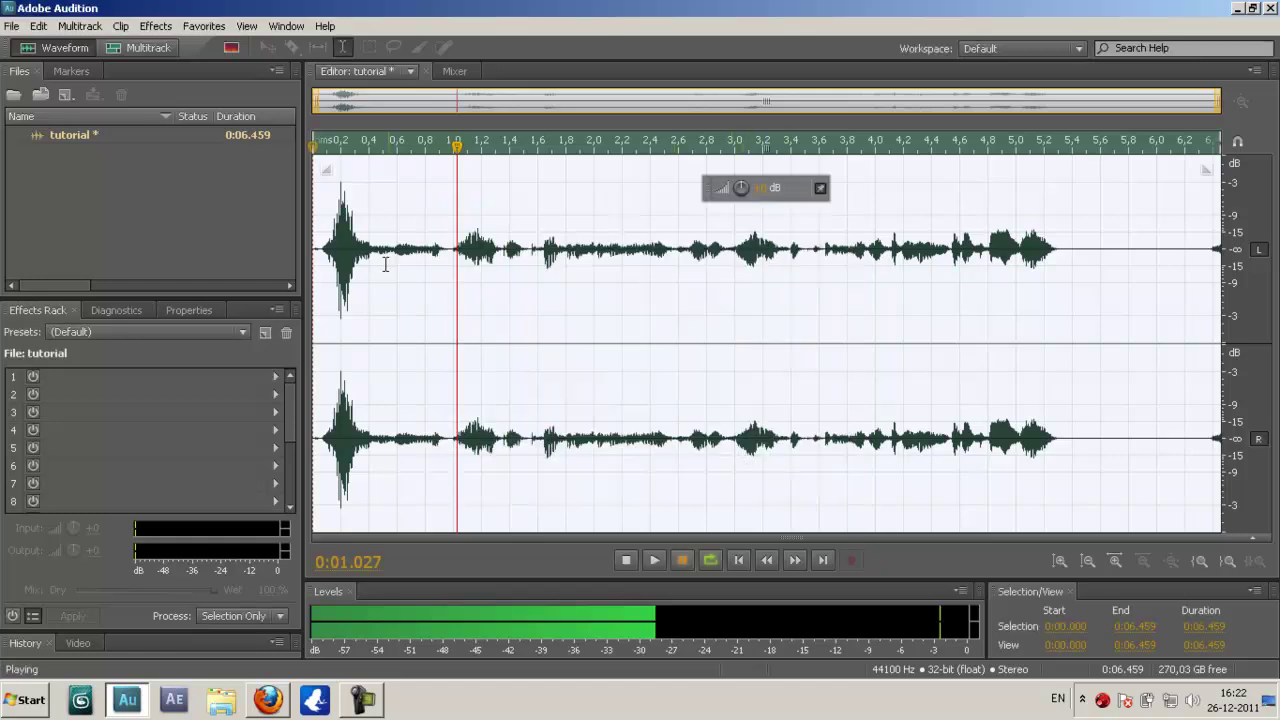